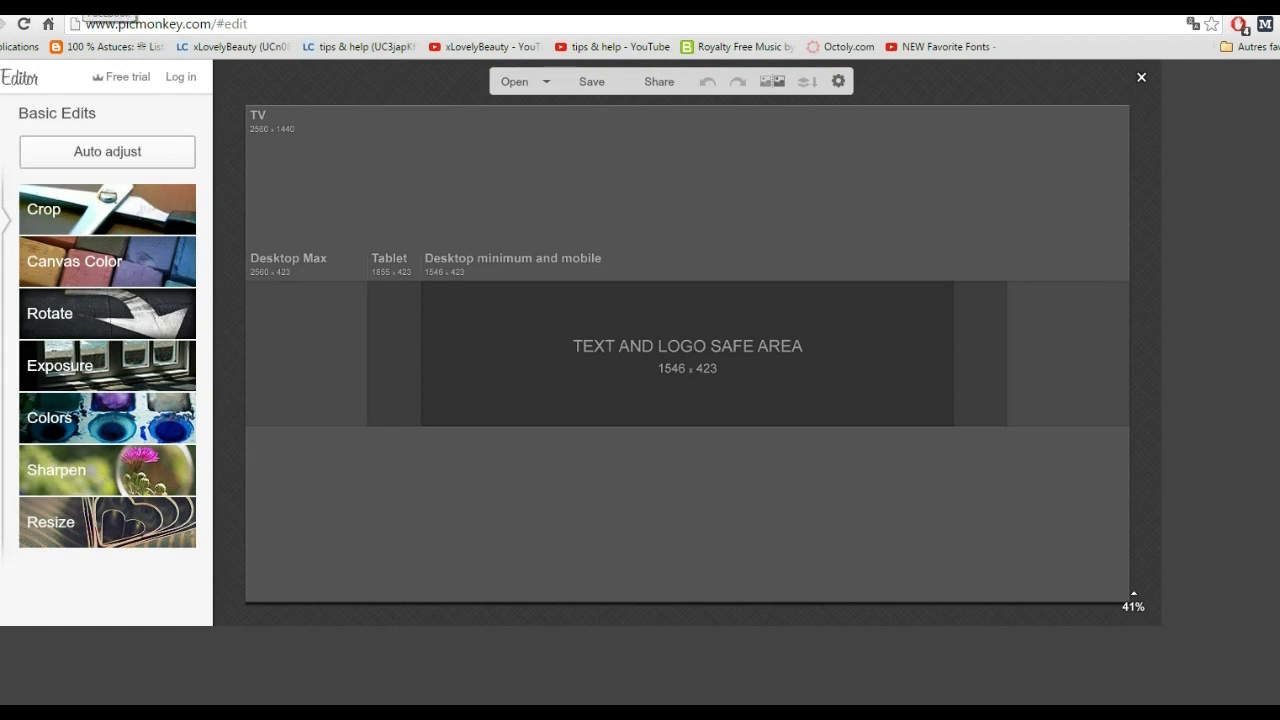
# Add a black rectangle from the Geometric overlays and stretch it into a wide bar below the template's left part
pyautogui.click(4, 382)
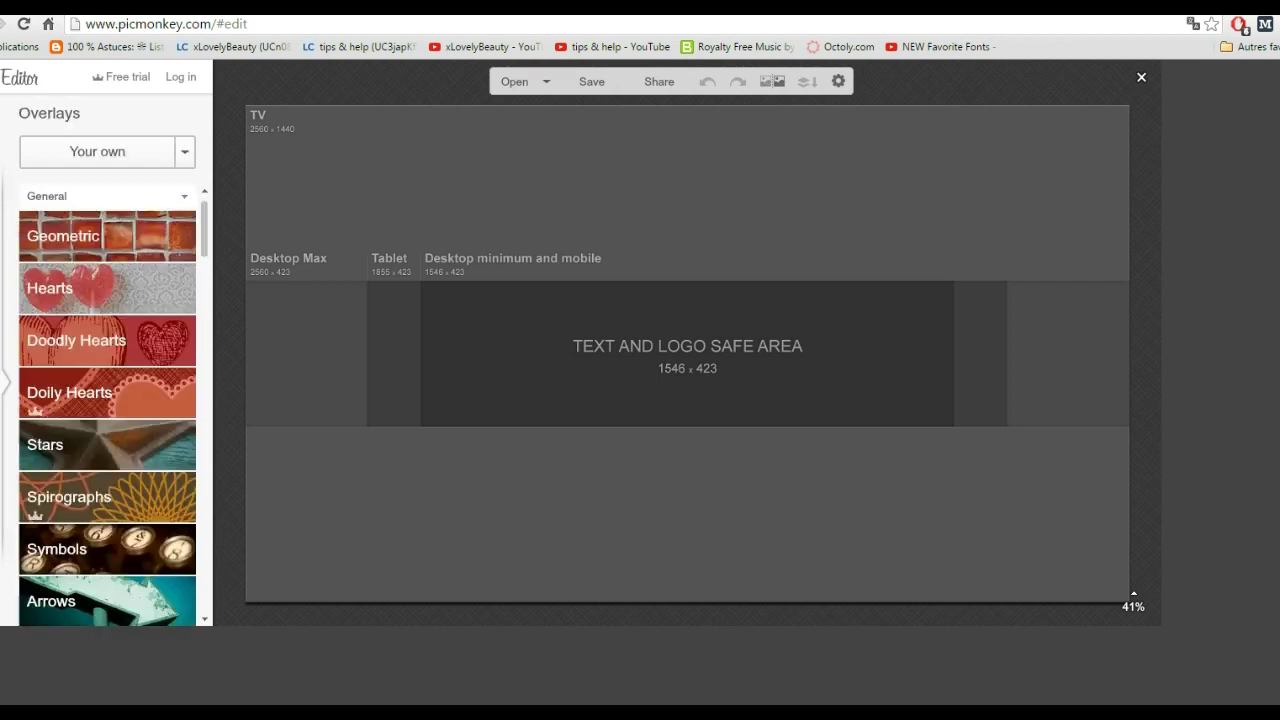
pyautogui.click(107, 235)
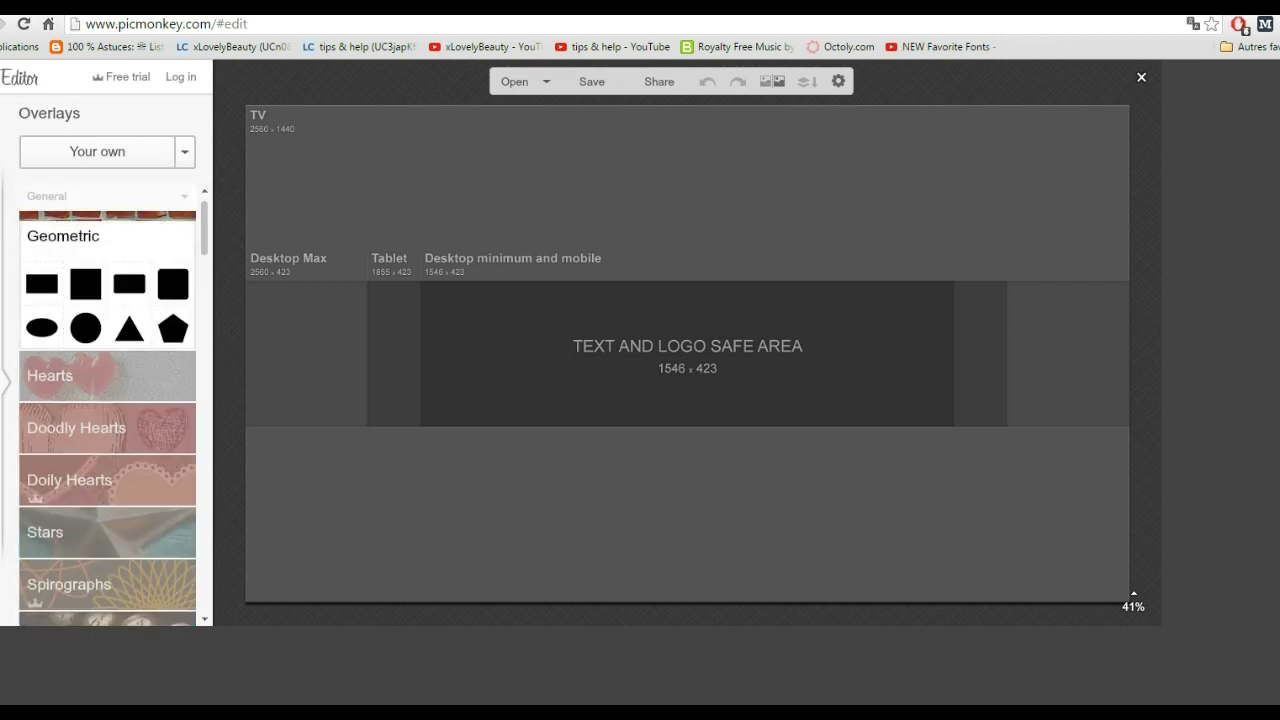
pyautogui.click(41, 284)
pyautogui.moveTo(707, 348); pyautogui.dragTo(660, 344)
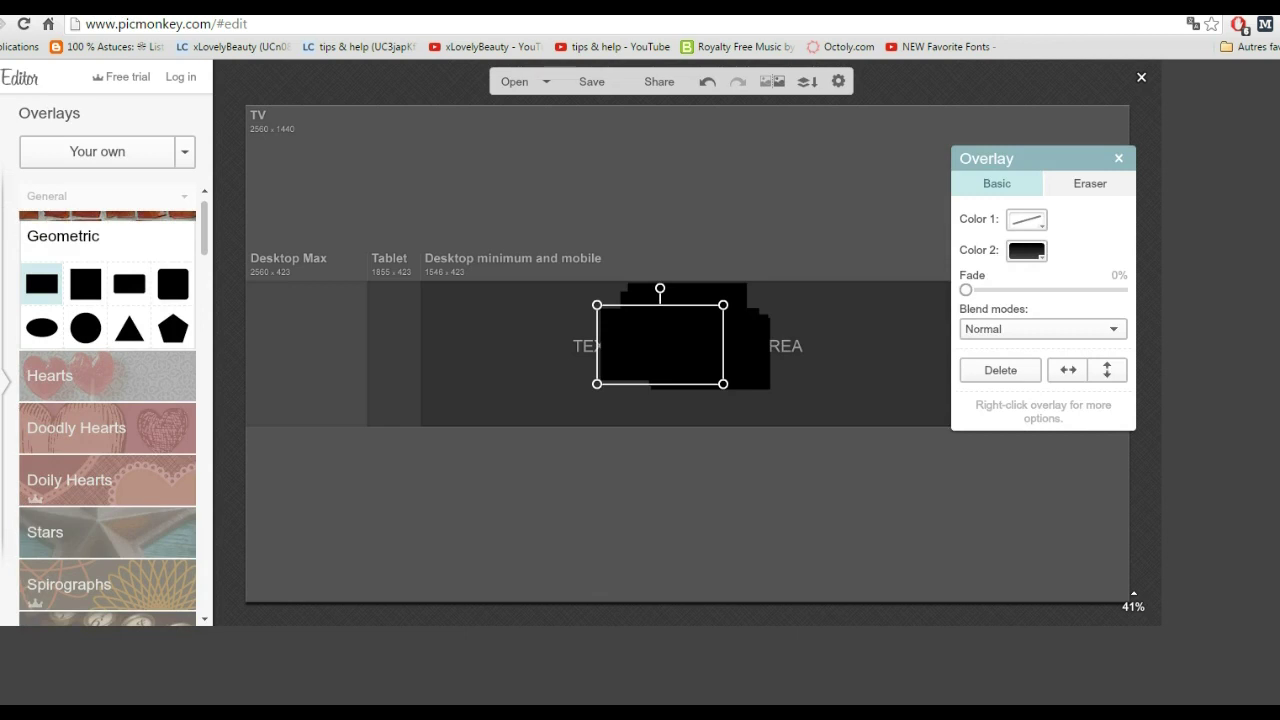
pyautogui.moveTo(644, 345); pyautogui.dragTo(521, 402)
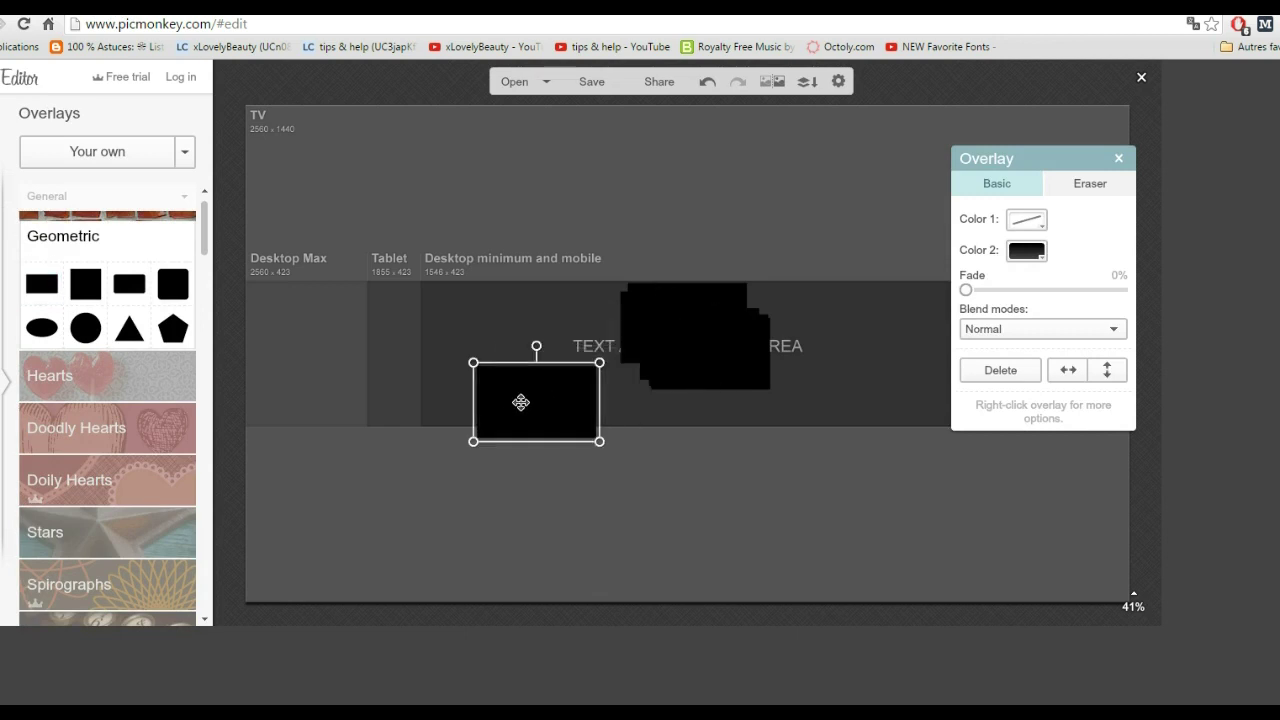
pyautogui.moveTo(466, 401); pyautogui.dragTo(218, 389)
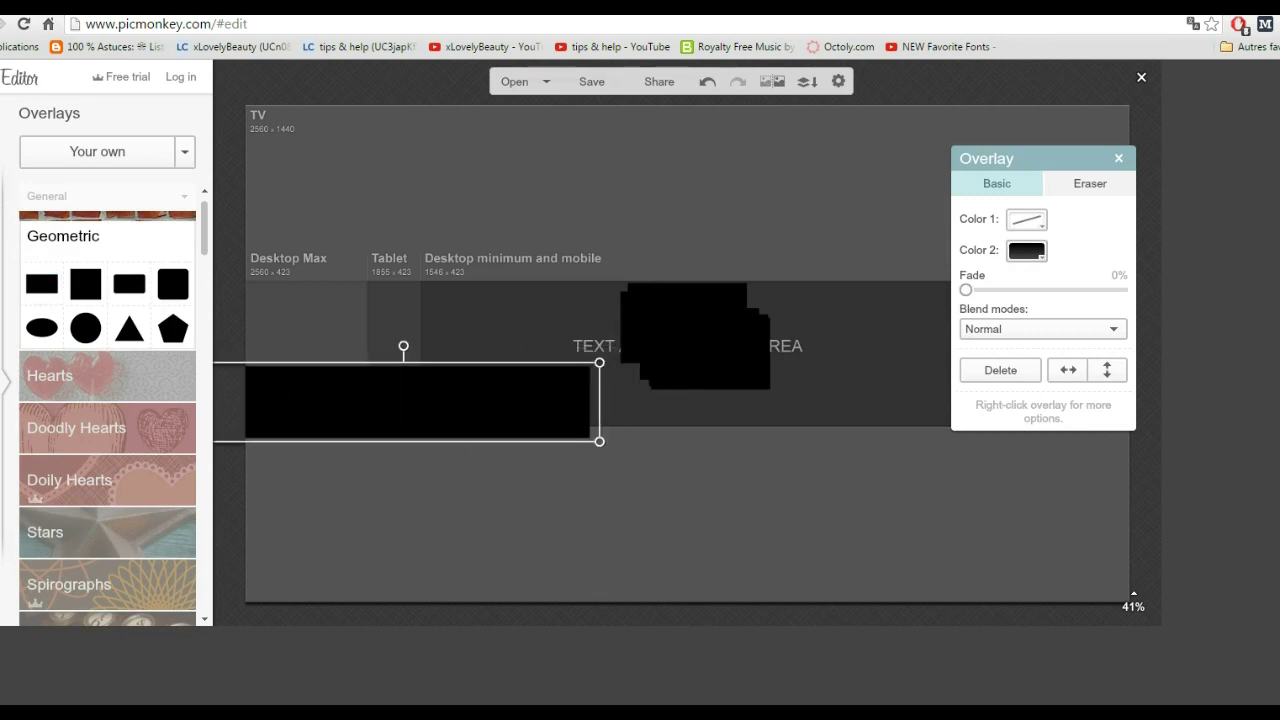
# Color the wide bar white and turn it into a thin diagonal line at the template's far left
pyautogui.click(1026, 250)
pyautogui.click(1010, 409)
pyautogui.moveTo(437, 378); pyautogui.dragTo(560, 432)
pyautogui.moveTo(571, 418); pyautogui.dragTo(353, 396)
# Add a second rectangle, stretch and flatten it into a white line, and place it steeply across the banner's left part
pyautogui.click(42, 284)
pyautogui.moveTo(680, 377); pyautogui.dragTo(606, 504)
pyautogui.moveTo(679, 477); pyautogui.dragTo(903, 470)
pyautogui.click(1026, 250)
pyautogui.click(1010, 409)
pyautogui.moveTo(752, 442)
pyautogui.mouseDown()
pyautogui.moveTo(766, 517)
pyautogui.moveTo(752, 445)
pyautogui.mouseUp()
pyautogui.moveTo(712, 427); pyautogui.dragTo(744, 455)
pyautogui.moveTo(706, 464); pyautogui.dragTo(418, 417)
# Add another rectangle, turn it into a thin white line, and place it near the banner's far right
pyautogui.click(42, 284)
pyautogui.moveTo(671, 351); pyautogui.dragTo(719, 474)
pyautogui.moveTo(802, 465); pyautogui.dragTo(1053, 460)
pyautogui.click(543, 250)
pyautogui.click(527, 409)
pyautogui.moveTo(715, 440); pyautogui.dragTo(715, 515)
pyautogui.moveTo(860, 497); pyautogui.dragTo(1006, 394)
# Add another stretched rectangle, color it white, and place it as a rising diagonal line right of the banner's center
pyautogui.moveTo(710, 350); pyautogui.dragTo(610, 481)
pyautogui.moveTo(672, 480); pyautogui.dragTo(888, 482)
pyautogui.click(425, 250)
pyautogui.click(409, 409)
pyautogui.moveTo(605, 445); pyautogui.dragTo(605, 514)
pyautogui.moveTo(720, 497); pyautogui.dragTo(774, 383)
# Add a further rectangle as a white line and angle it downward across the right side of the banner
pyautogui.moveTo(705, 362); pyautogui.dragTo(862, 538)
pyautogui.click(425, 251)
pyautogui.click(409, 409)
pyautogui.moveTo(611, 516); pyautogui.dragTo(659, 488)
pyautogui.moveTo(751, 473); pyautogui.dragTo(764, 478)
pyautogui.moveTo(756, 493); pyautogui.dragTo(900, 407)
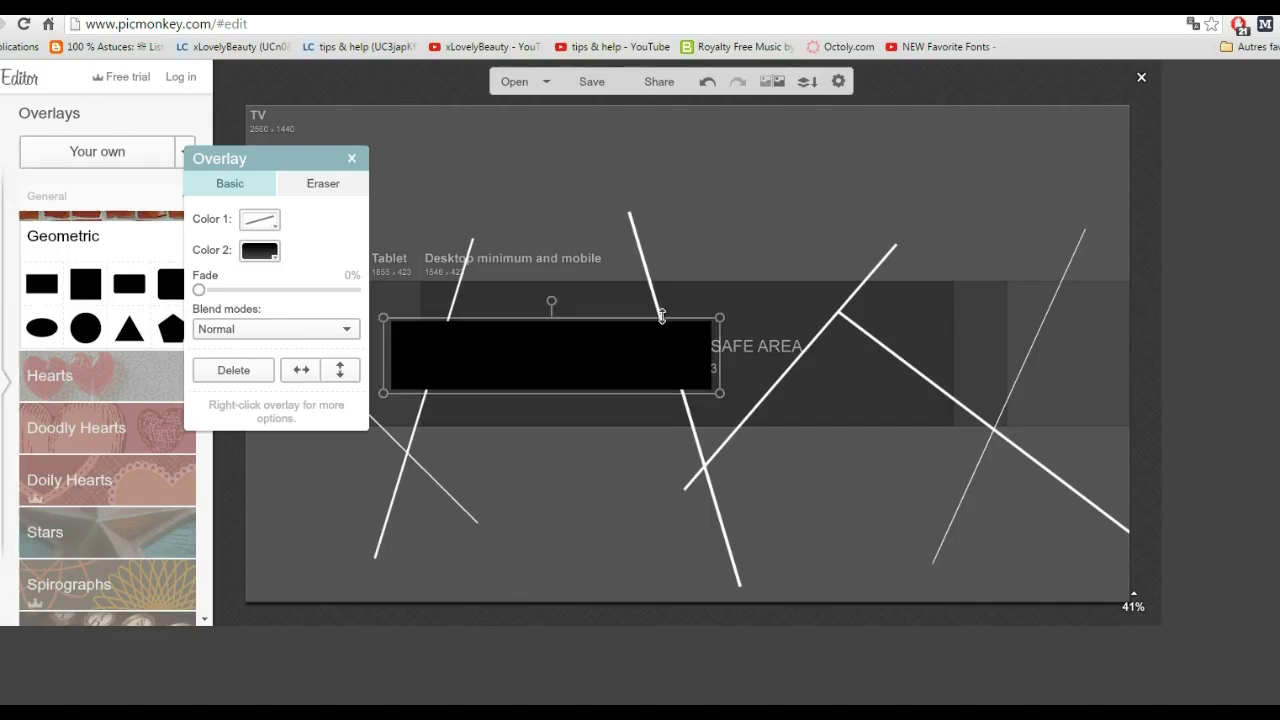
# Flatten the central black bar into a white line sloping gently down between the left and central steep lines
pyautogui.moveTo(663, 317); pyautogui.dragTo(701, 392)
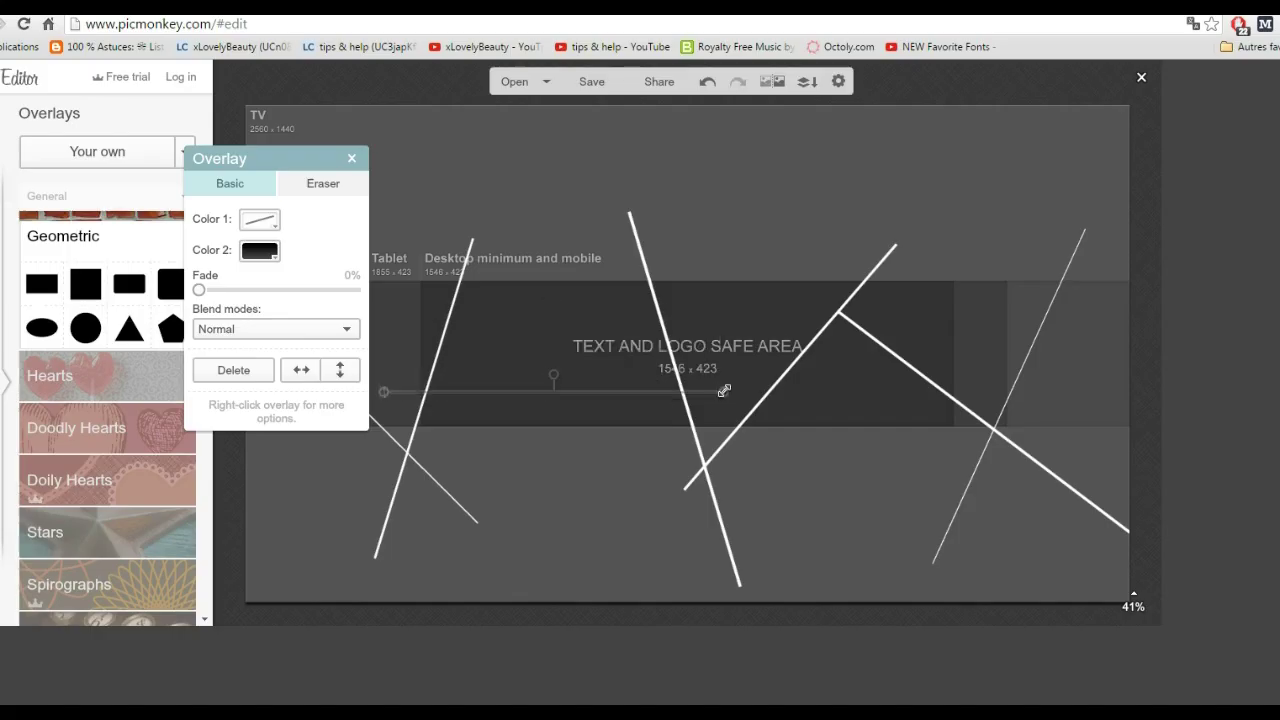
pyautogui.click(260, 251)
pyautogui.click(244, 409)
pyautogui.moveTo(608, 373)
pyautogui.mouseDown()
pyautogui.moveTo(619, 375)
pyautogui.moveTo(607, 390)
pyautogui.mouseUp()
pyautogui.press('Escape')
# Add the photo images (3) as an overlay, set its fade to 40%, and tilt and position it between the left and central lines
pyautogui.click(124, 151)
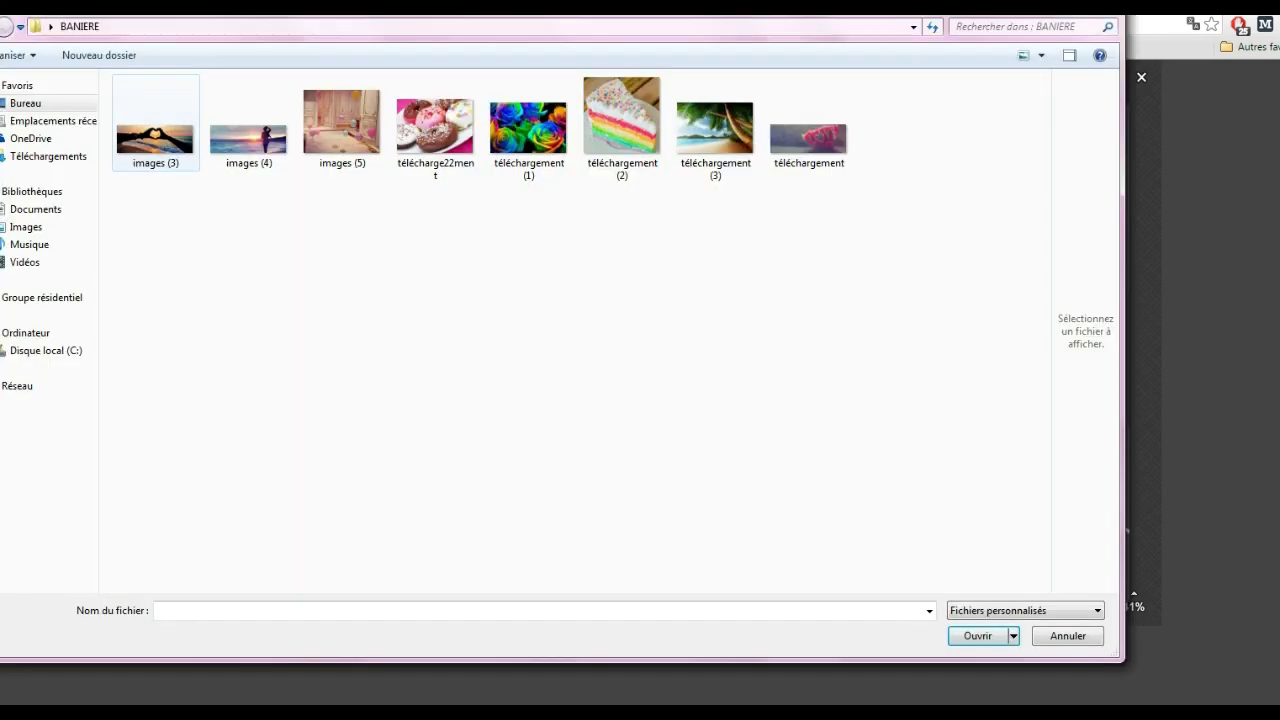
pyautogui.doubleClick(154, 134)
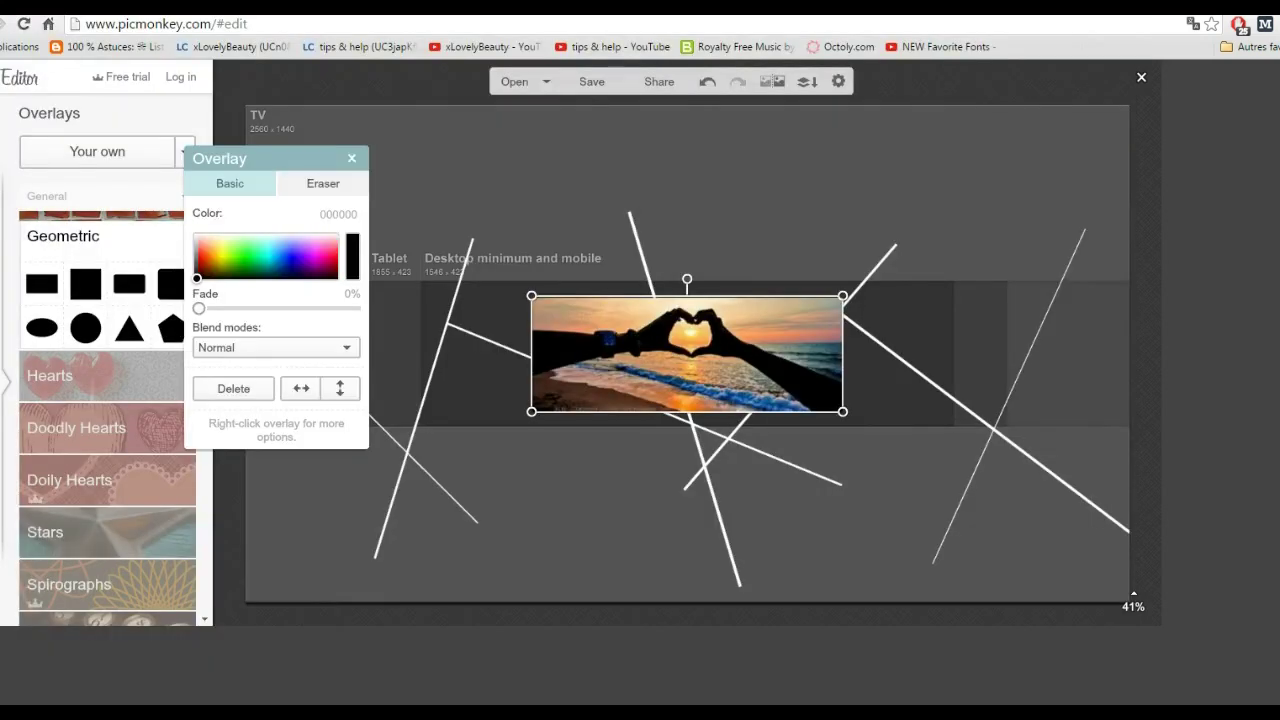
pyautogui.moveTo(199, 308); pyautogui.dragTo(261, 308)
pyautogui.moveTo(690, 278); pyautogui.dragTo(712, 284)
pyautogui.moveTo(711, 382); pyautogui.dragTo(610, 353)
pyautogui.moveTo(714, 431); pyautogui.dragTo(696, 401)
pyautogui.scroll(-2, 551, 337)
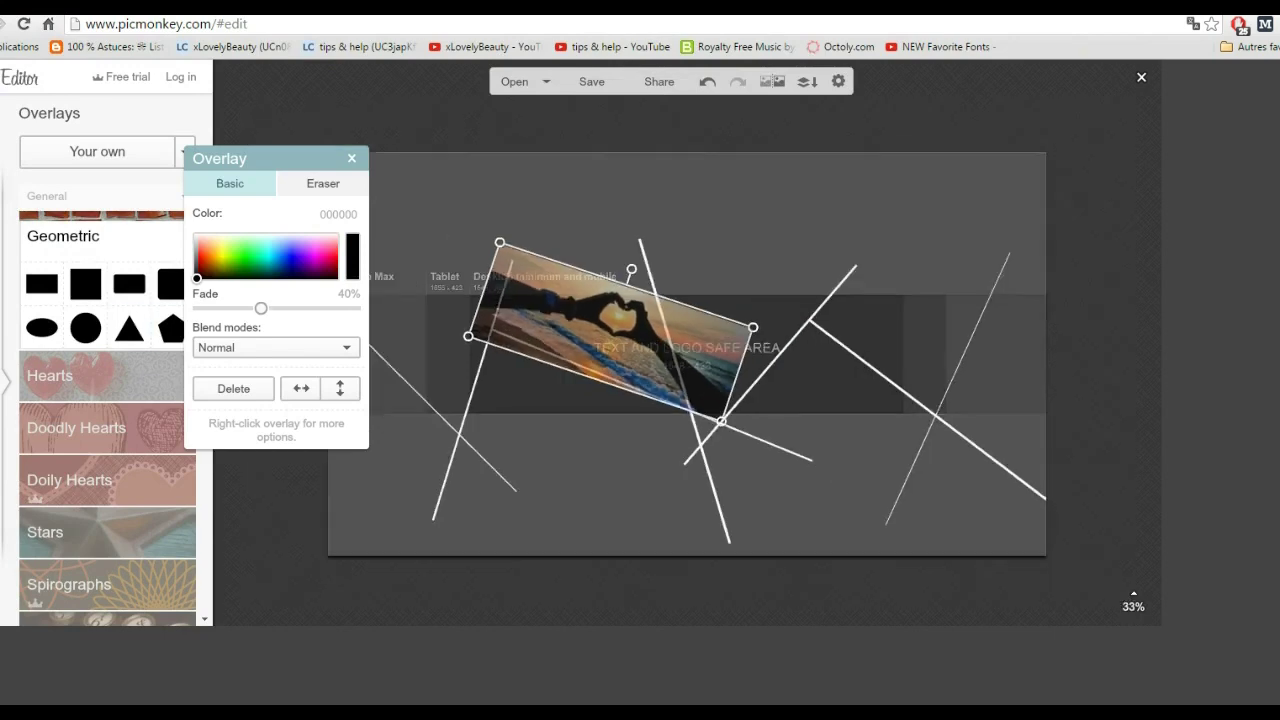
# Erase the heart-hands photo left of the steep left line, with eraser size 65 and hardness 100
pyautogui.scroll(4, 551, 337)
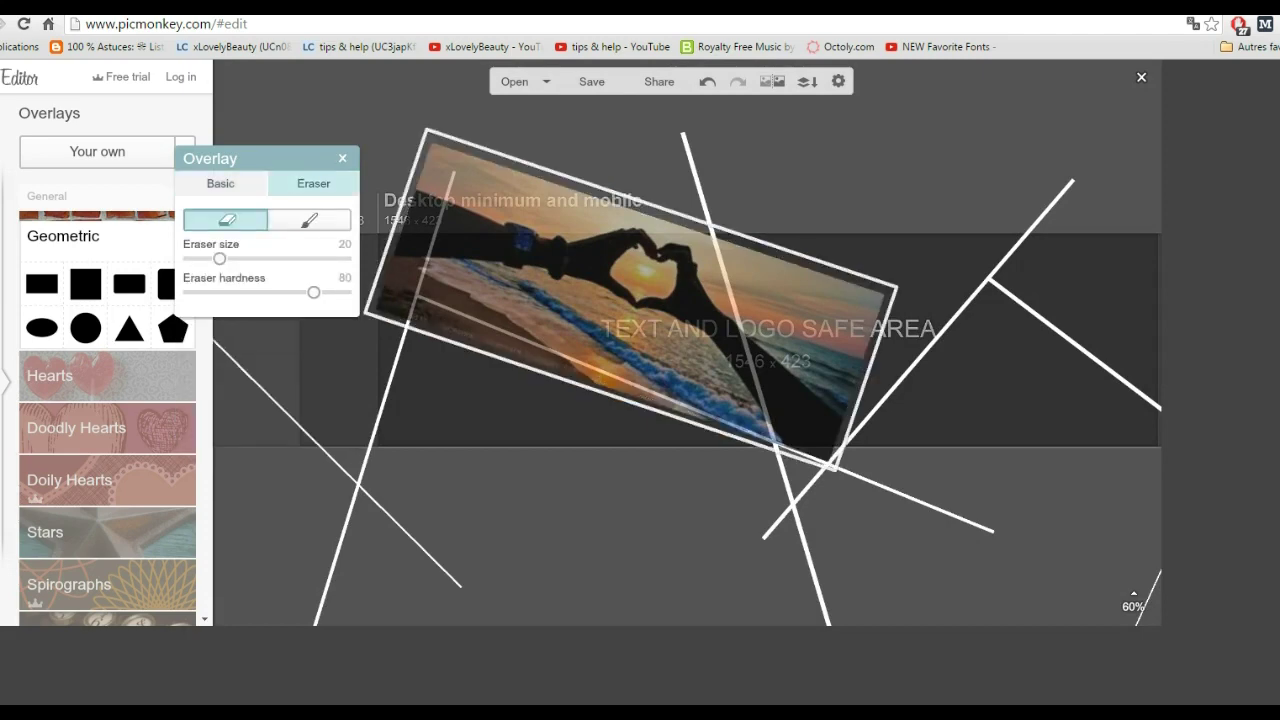
pyautogui.scroll(4, 370, 291)
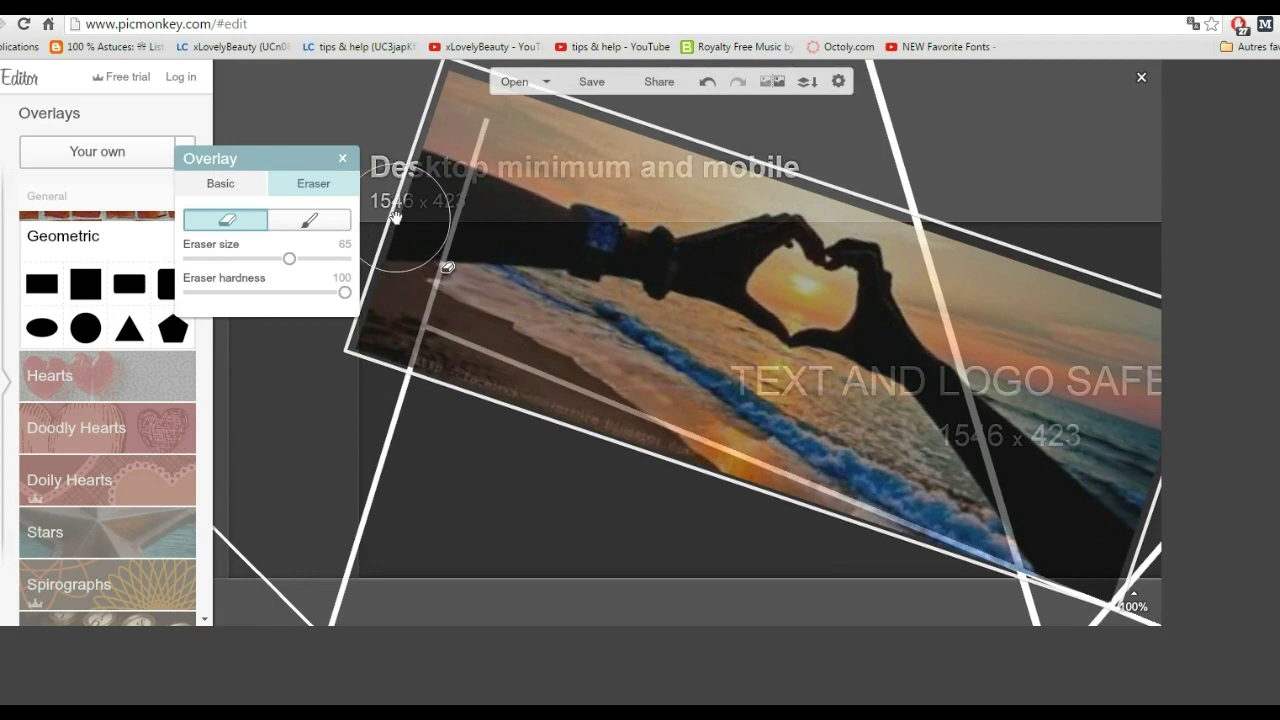
pyautogui.click(398, 222)
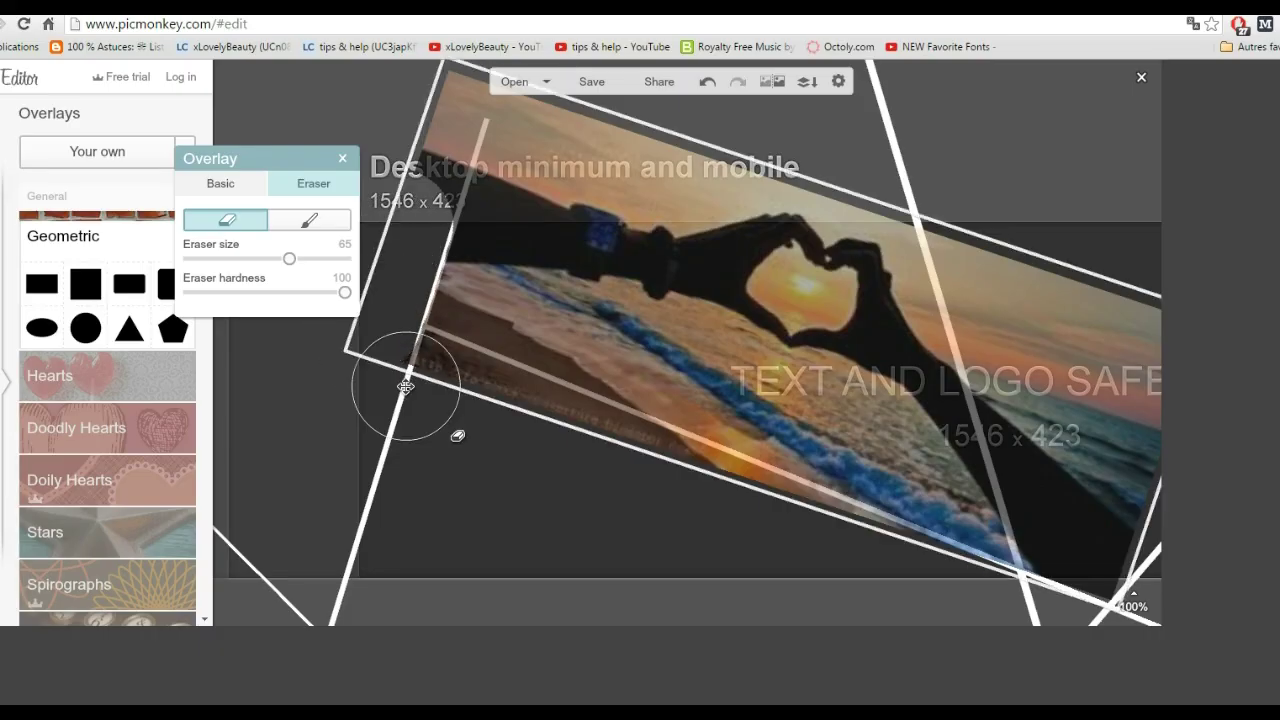
pyautogui.moveTo(501, 214); pyautogui.dragTo(446, 287)
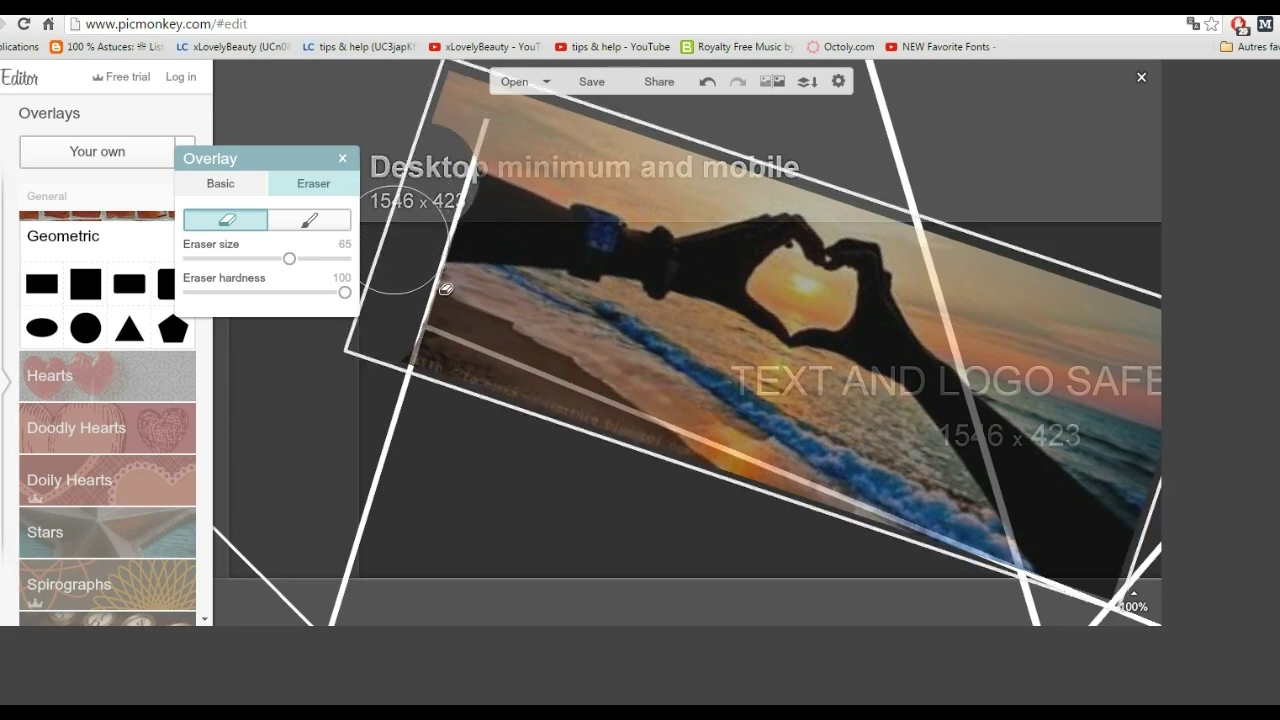
pyautogui.scroll(-2, 550, 180)
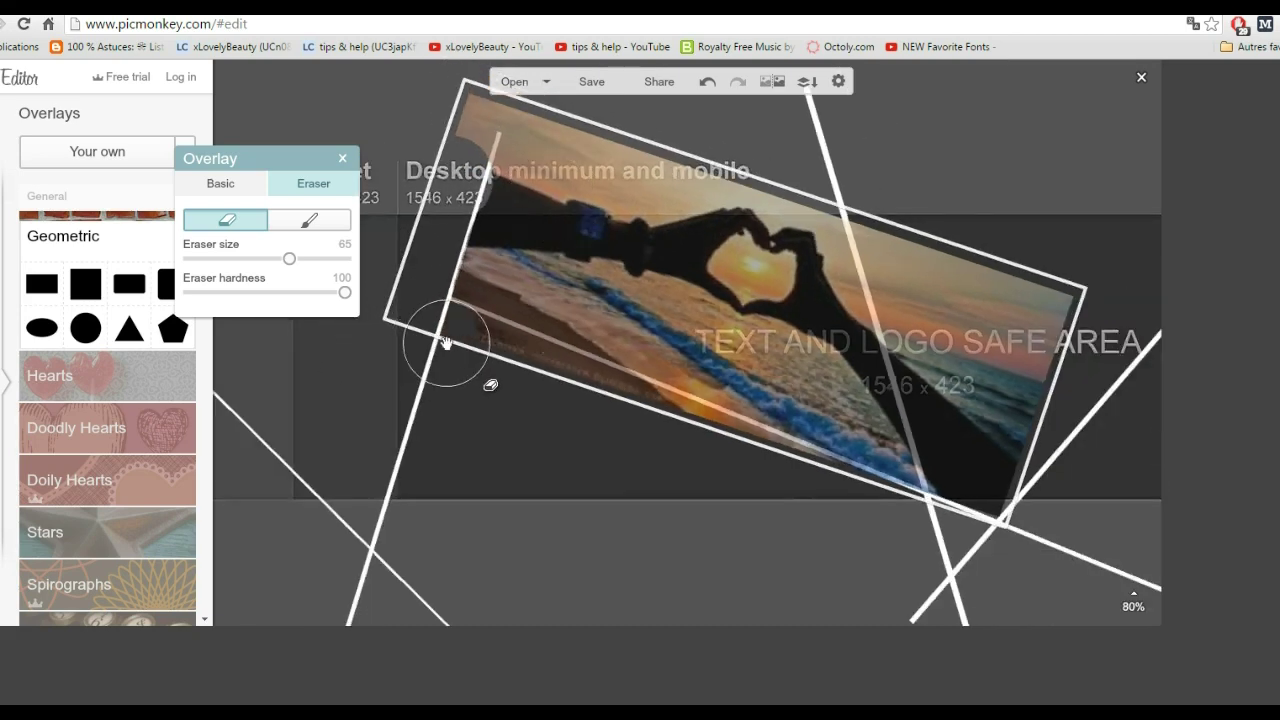
# Erase the heart-hands photo below the gently sloping line and above the banner strip's upper edge
pyautogui.moveTo(489, 359); pyautogui.dragTo(800, 497)
pyautogui.moveTo(843, 160); pyautogui.dragTo(807, 176)
pyautogui.moveTo(440, 147); pyautogui.dragTo(619, 160)
pyautogui.moveTo(472, 186); pyautogui.dragTo(623, 184)
pyautogui.click(748, 190)
# Erase the remaining part of the heart-hands photo to the right of the central steep line
pyautogui.scroll(2, 840, 263)
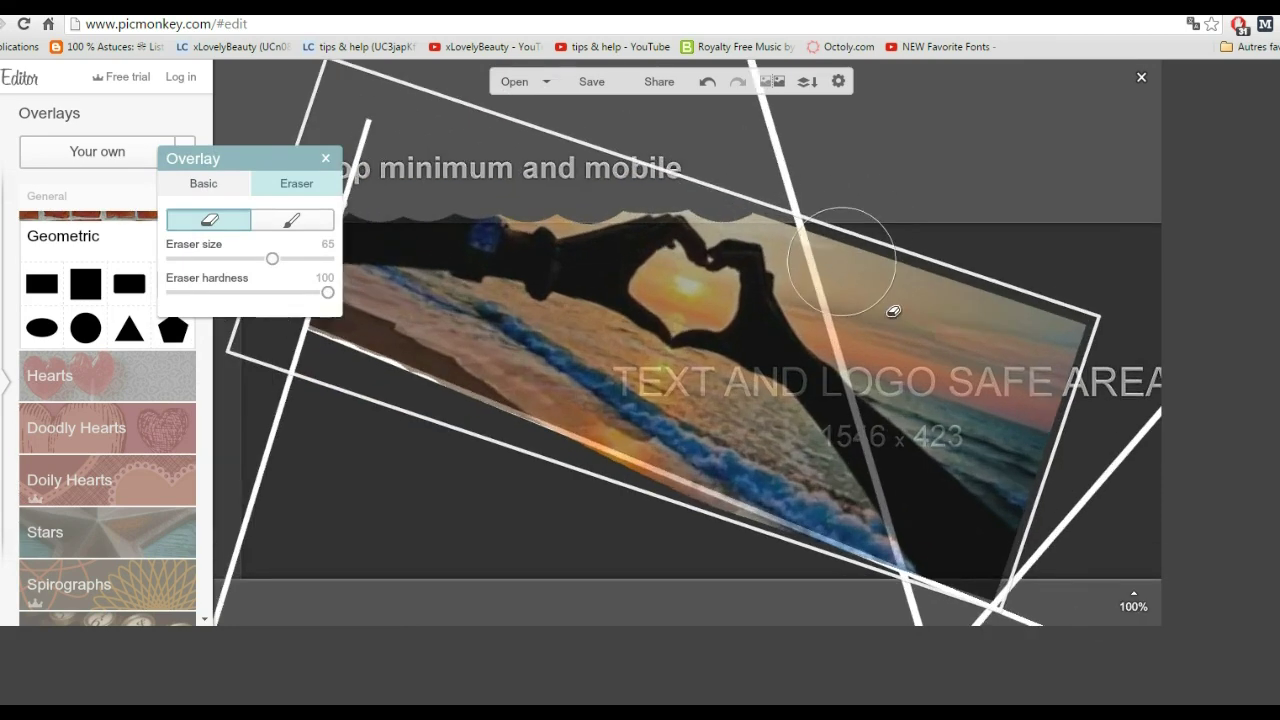
pyautogui.click(861, 252)
pyautogui.moveTo(922, 325); pyautogui.dragTo(993, 594)
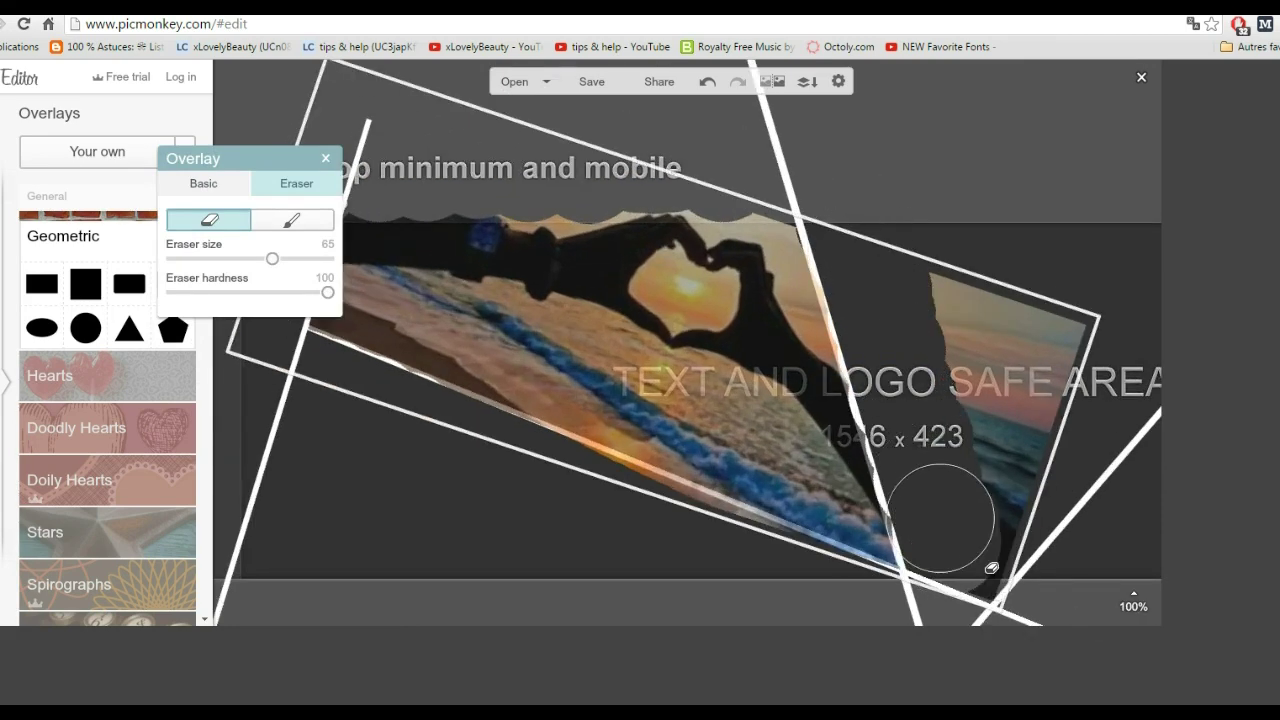
pyautogui.scroll(-2, 503, 361)
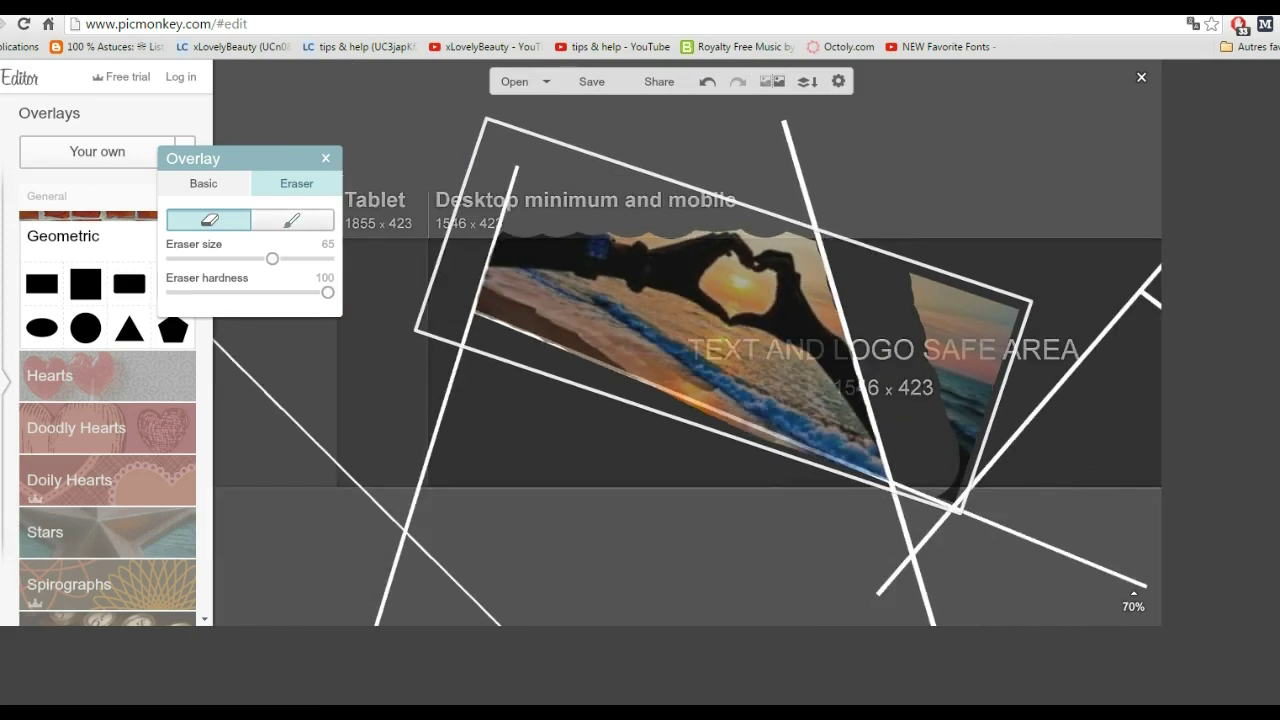
pyautogui.scroll(2, 817, 440)
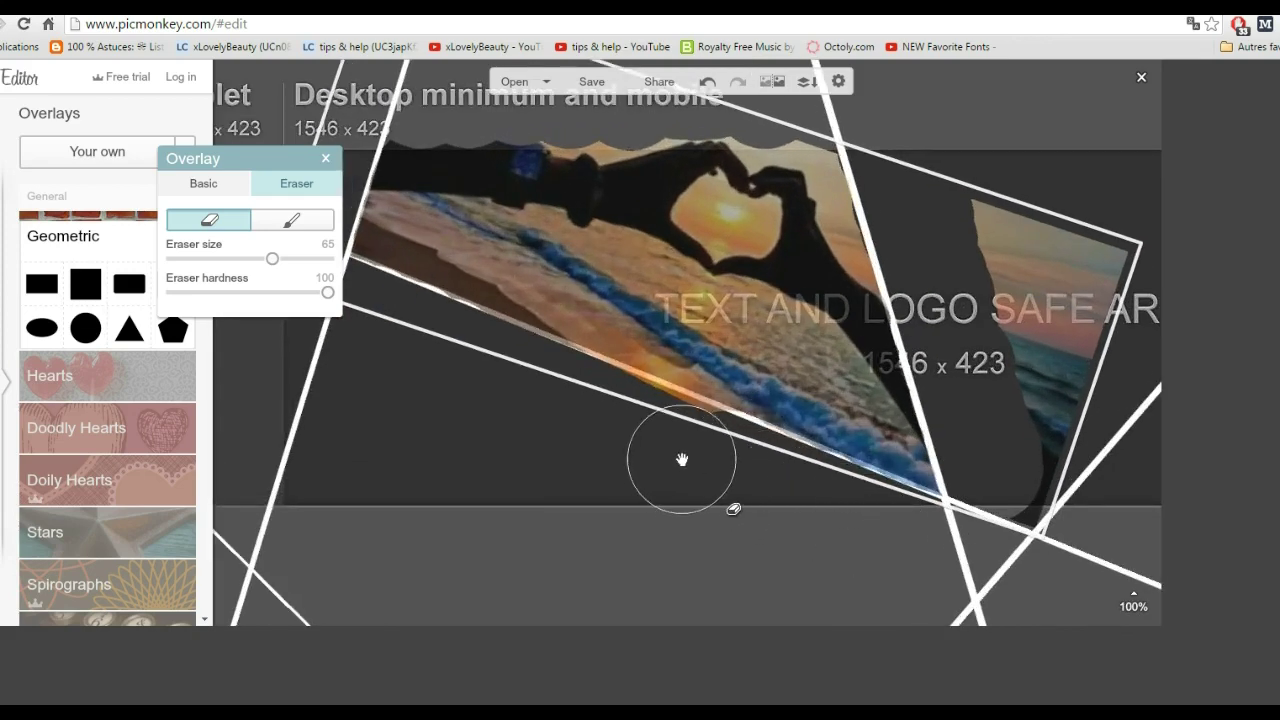
pyautogui.scroll(-3, 619, 419)
pyautogui.click(615, 226)
pyautogui.scroll(-1, 617, 229)
pyautogui.click(808, 334)
# Erase the woman-at-sunset photo right of the steep left line and below the far-left diagonal line
pyautogui.scroll(-1, 671, 468)
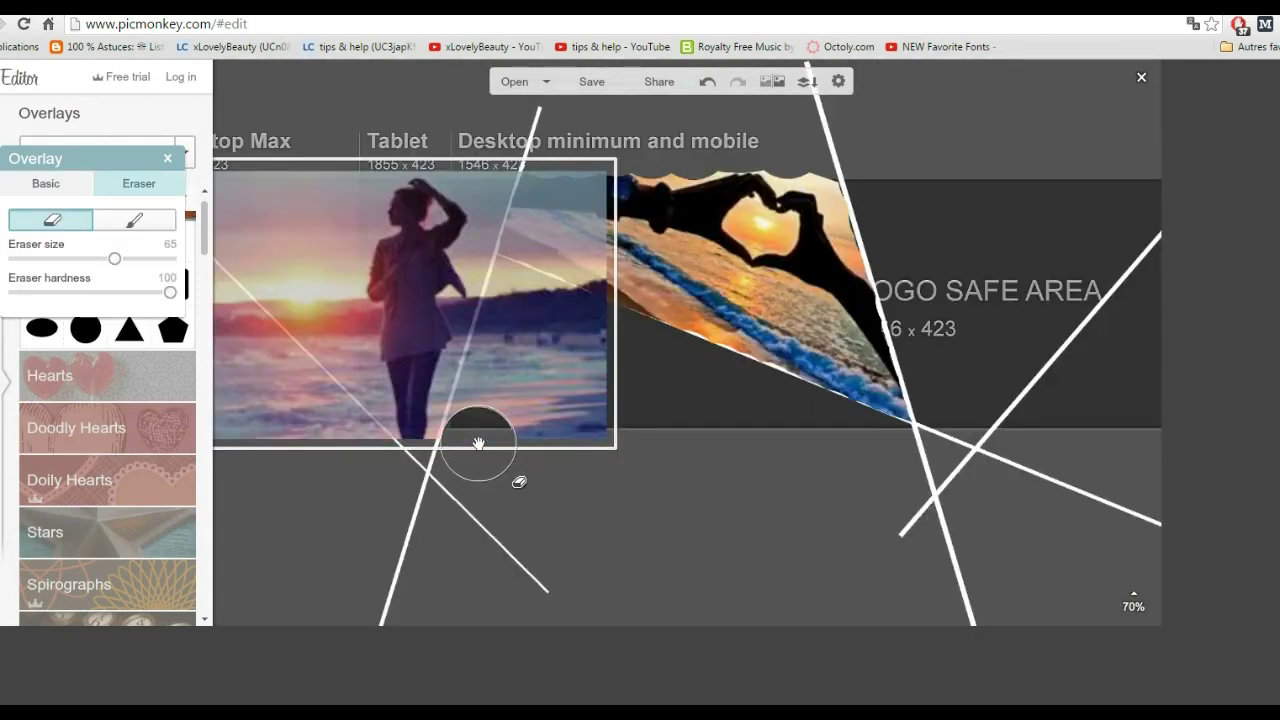
pyautogui.click(478, 440)
pyautogui.moveTo(612, 155)
pyautogui.mouseDown()
pyautogui.moveTo(543, 409)
pyautogui.moveTo(545, 220)
pyautogui.mouseUp()
pyautogui.moveTo(563, 323); pyautogui.dragTo(531, 434)
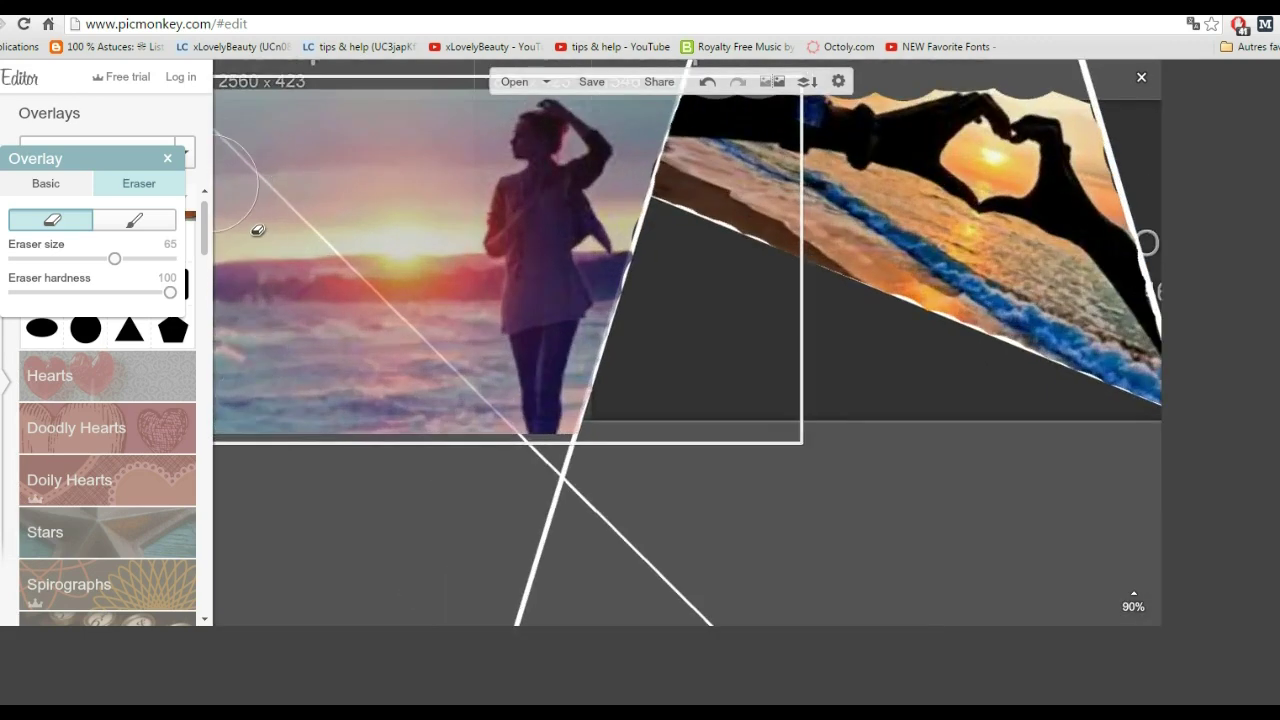
pyautogui.moveTo(258, 230); pyautogui.dragTo(500, 483)
pyautogui.click(254, 434)
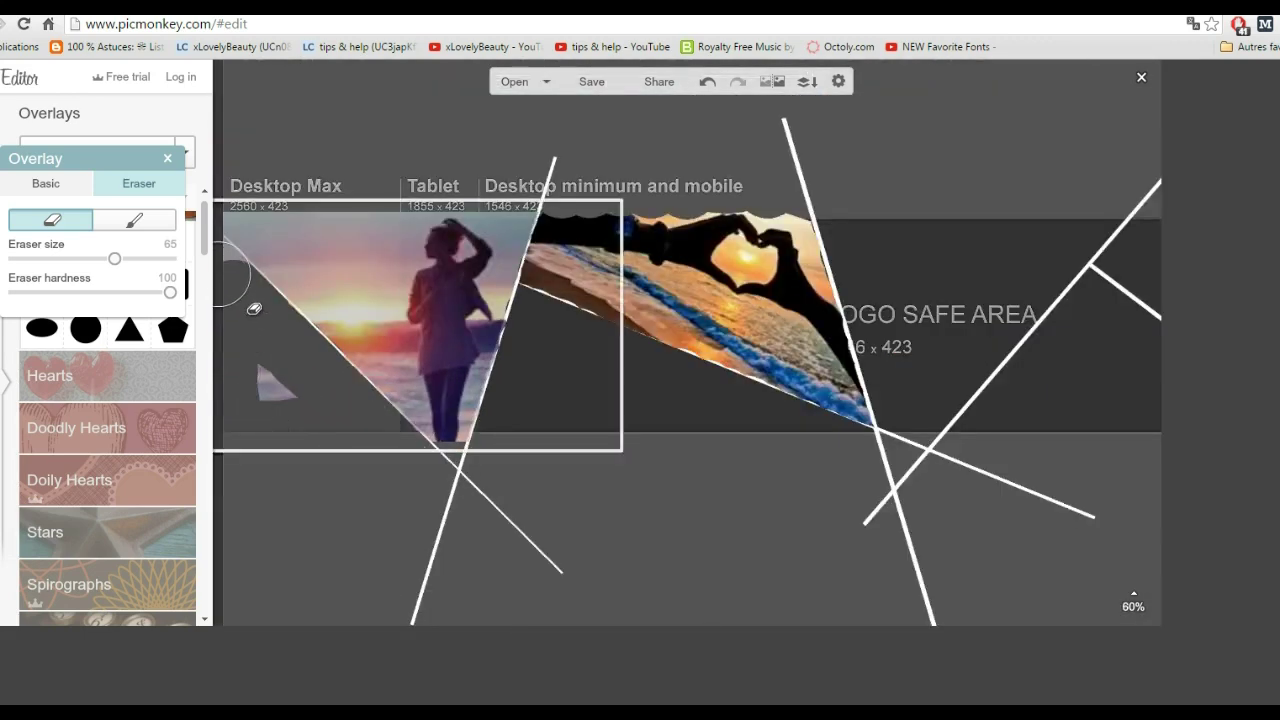
pyautogui.click(258, 392)
pyautogui.scroll(-2, 687, 340)
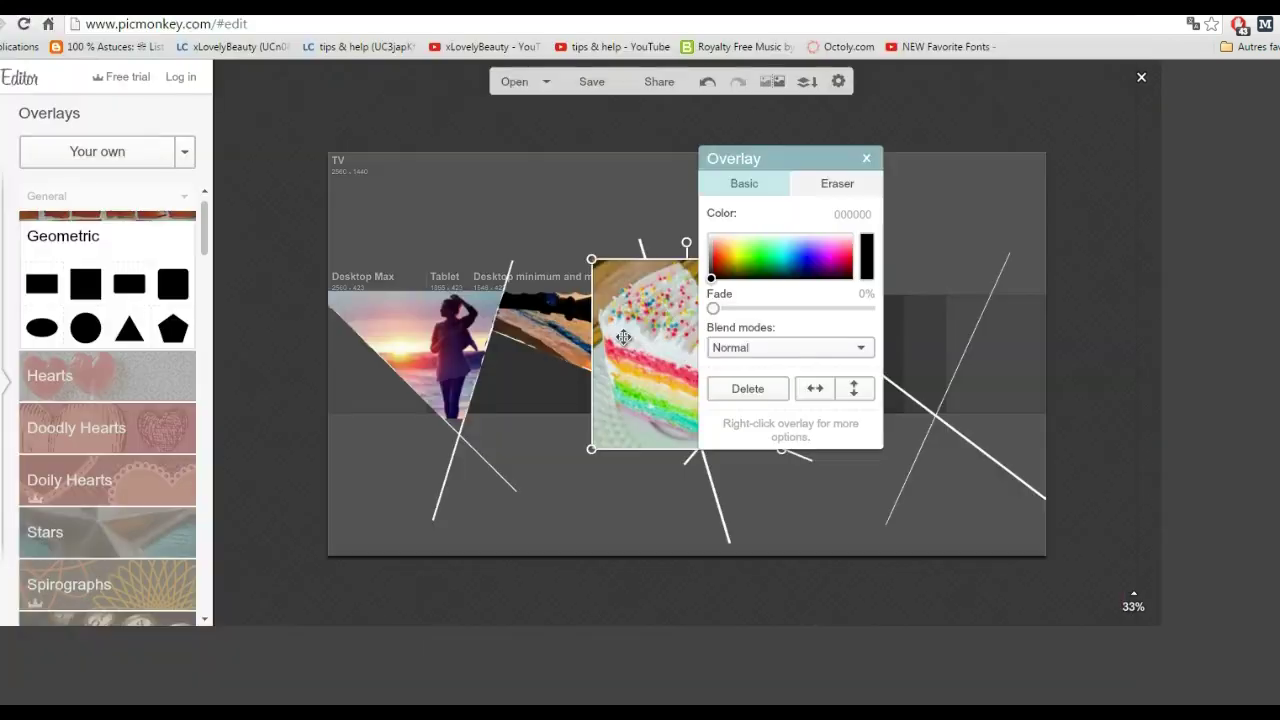
# Resize and fade the rainbow cake photo and position it between the central line and the rising diagonal line
pyautogui.scroll(2, 786, 462)
pyautogui.moveTo(786, 462); pyautogui.dragTo(789, 501)
pyautogui.moveTo(727, 285); pyautogui.dragTo(766, 315)
pyautogui.moveTo(523, 308); pyautogui.dragTo(580, 308)
pyautogui.moveTo(923, 424); pyautogui.dragTo(828, 252)
pyautogui.moveTo(917, 151); pyautogui.dragTo(931, 137)
pyautogui.moveTo(872, 182)
pyautogui.mouseDown()
pyautogui.moveTo(859, 201)
pyautogui.moveTo(871, 193)
pyautogui.mouseUp()
# Erase the rainbow cake photo beyond the rising diagonal line and along its lower edge, with eraser size 60 and hardness 100
pyautogui.click(605, 183)
pyautogui.scroll(3, 728, 471)
pyautogui.moveTo(748, 423)
pyautogui.mouseDown()
pyautogui.moveTo(971, 267)
pyautogui.moveTo(989, 421)
pyautogui.moveTo(879, 442)
pyautogui.moveTo(812, 404)
pyautogui.mouseUp()
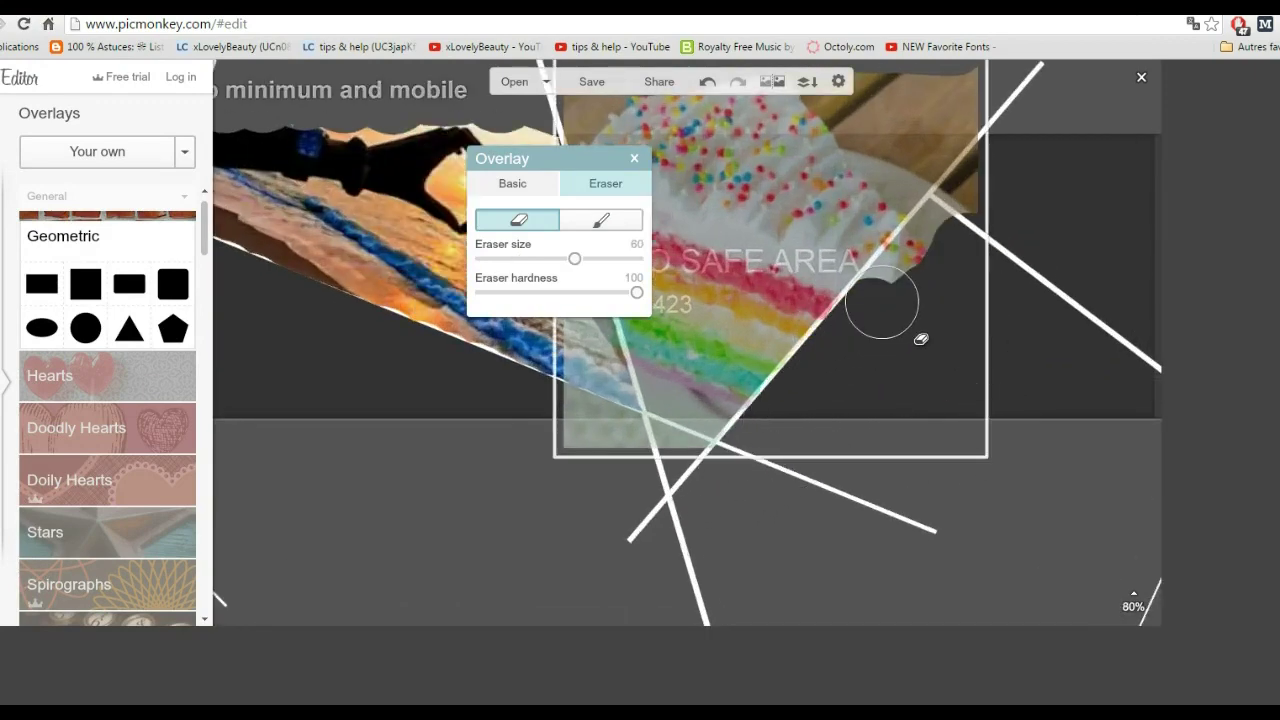
pyautogui.moveTo(870, 314); pyautogui.dragTo(973, 197)
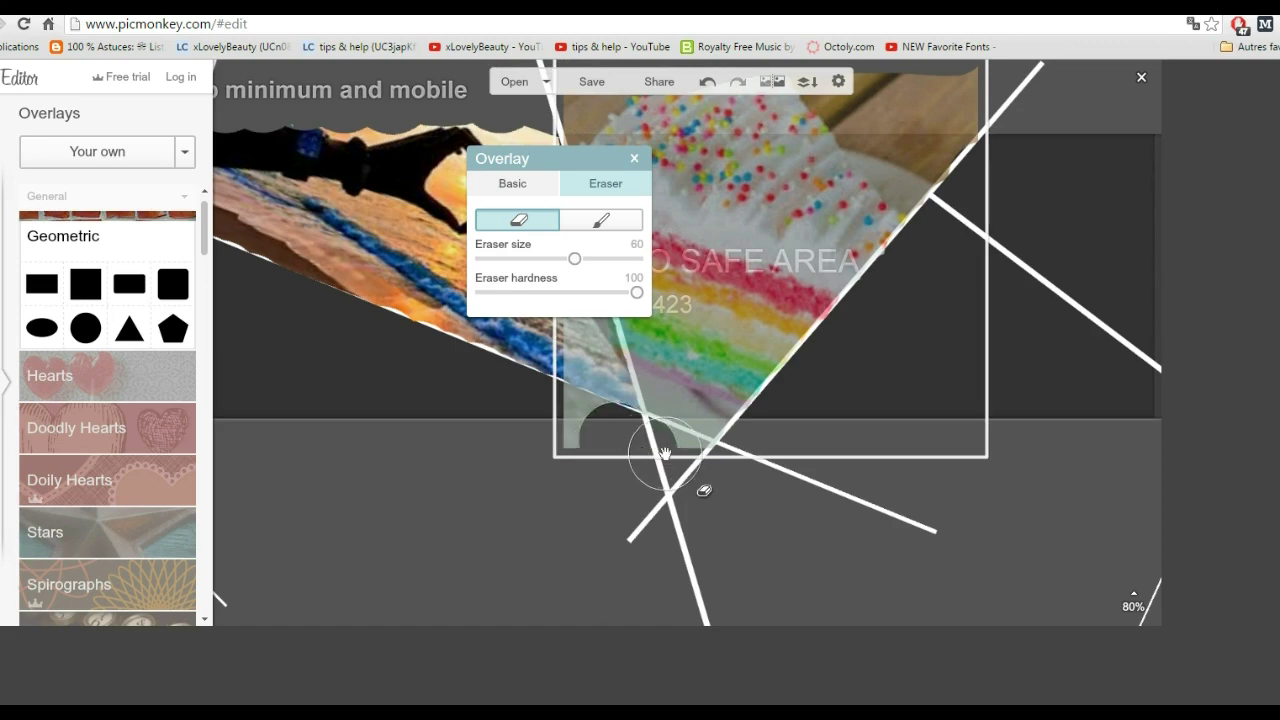
pyautogui.scroll(-2, 607, 325)
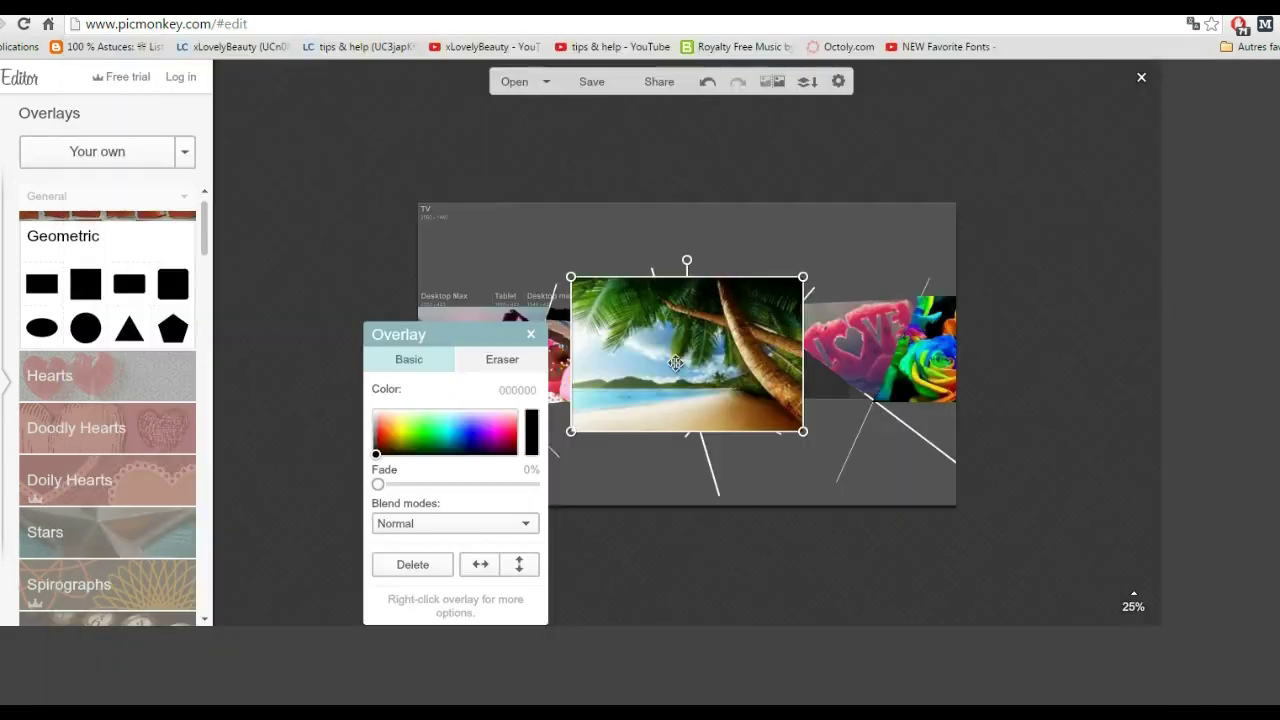
# Position the palm beach photo under the two right diagonal lines with its fade at 35%
pyautogui.moveTo(686, 328); pyautogui.dragTo(713, 333)
pyautogui.scroll(2, 713, 333)
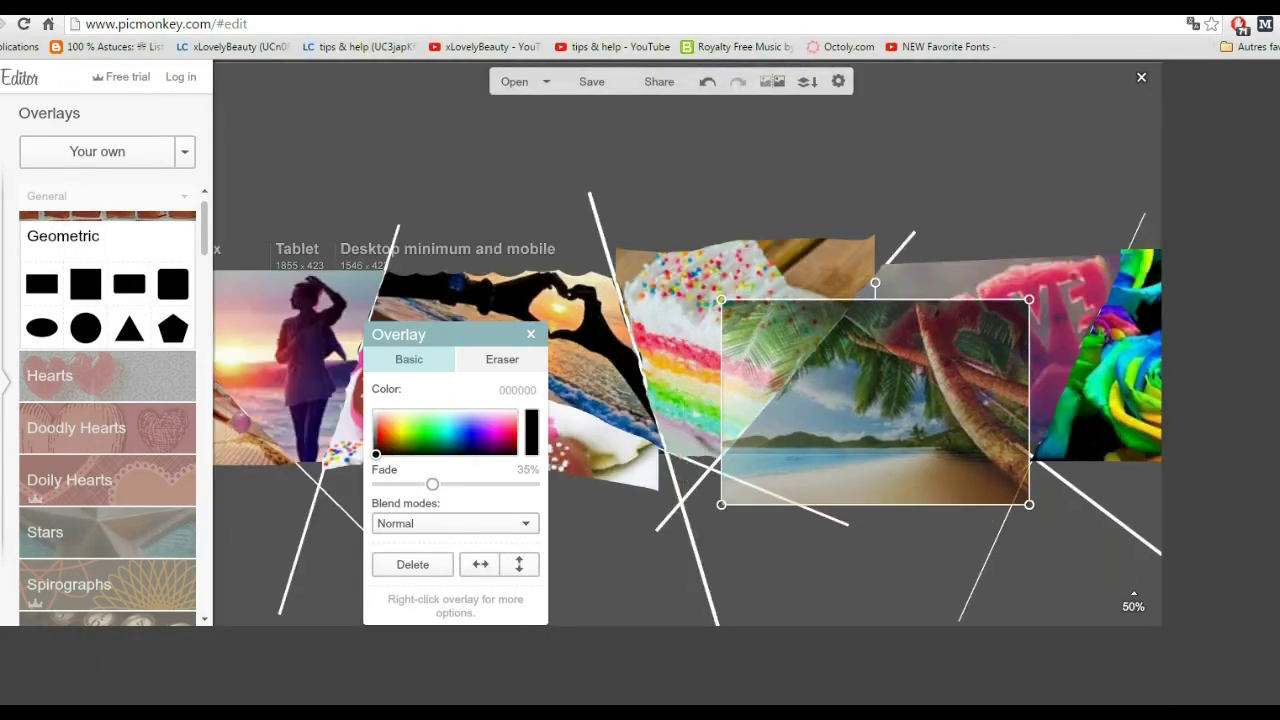
# Erase the palm beach photo outside the diagonal lines with eraser size 98 and hardness 100, and reset its fade to 0%
pyautogui.click(502, 359)
pyautogui.moveTo(680, 389)
pyautogui.mouseDown()
pyautogui.moveTo(939, 298)
pyautogui.moveTo(904, 260)
pyautogui.moveTo(1058, 372)
pyautogui.moveTo(864, 535)
pyautogui.mouseUp()
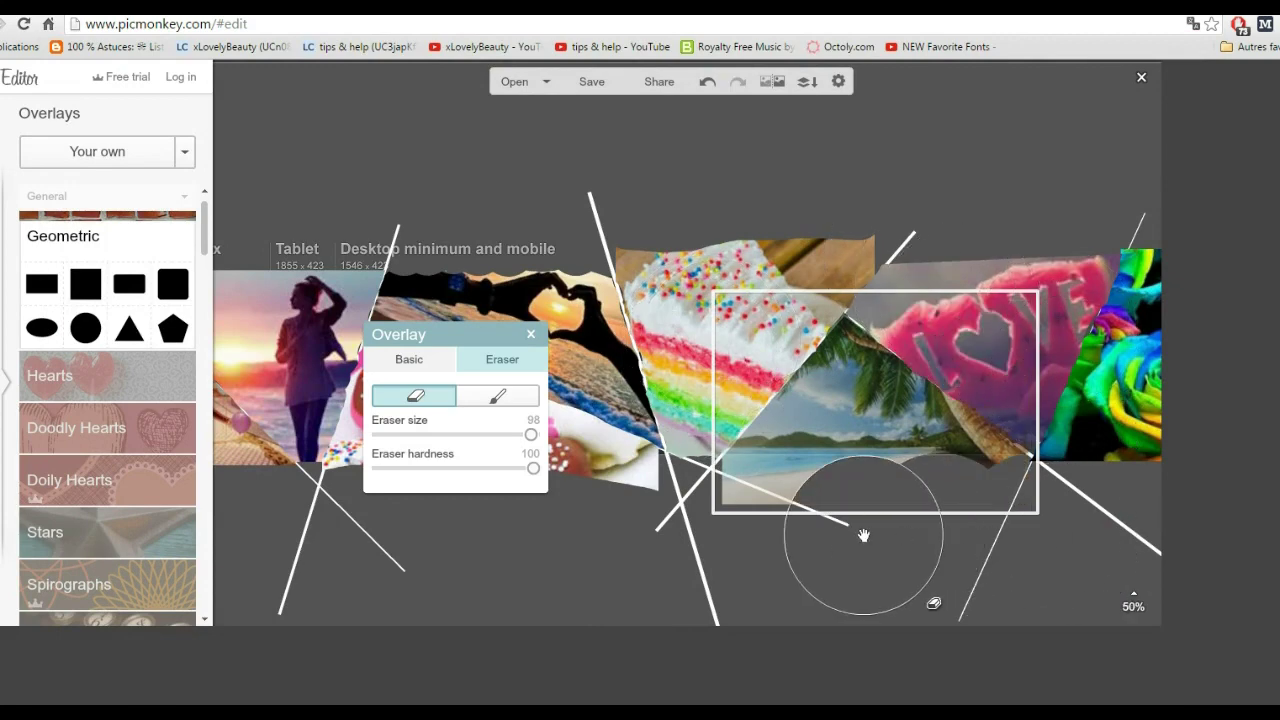
pyautogui.click(409, 359)
pyautogui.moveTo(435, 484); pyautogui.dragTo(376, 484)
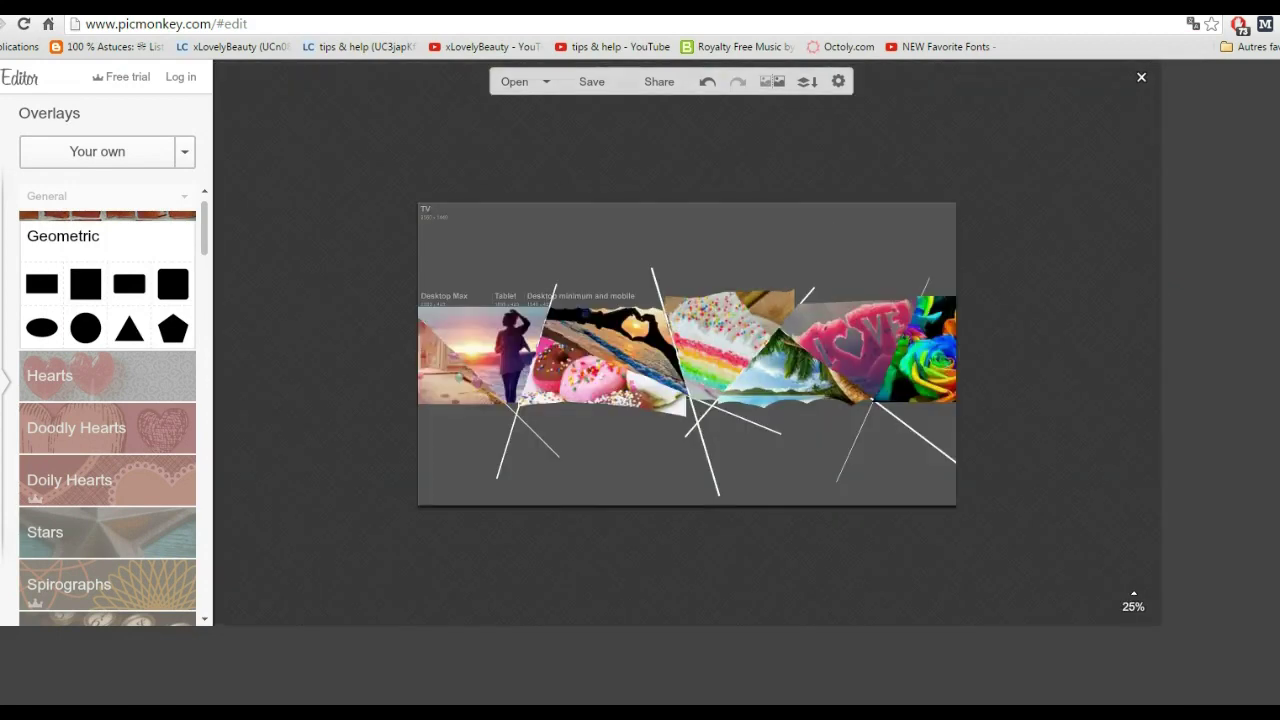
# Delete the steep white line in the center of the banner
pyautogui.scroll(1, 668, 364)
pyautogui.click(718, 518)
pyautogui.press('Delete')
pyautogui.click(354, 491)
pyautogui.press('Delete')
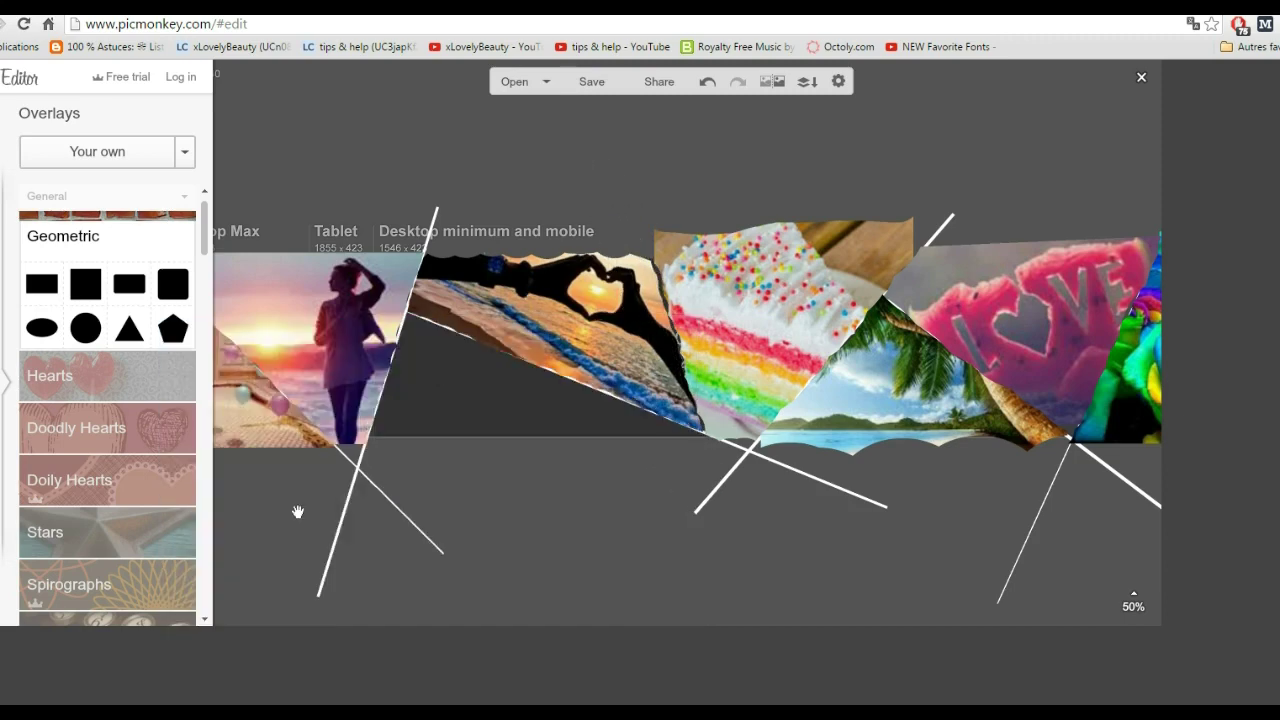
pyautogui.click(708, 82)
# Delete the gently sloping white line below the donuts and the rising diagonal line beside the cake
pyautogui.click(823, 487)
pyautogui.click(872, 508)
pyautogui.click(877, 504)
pyautogui.click(212, 546)
pyautogui.click(955, 221)
pyautogui.click(212, 544)
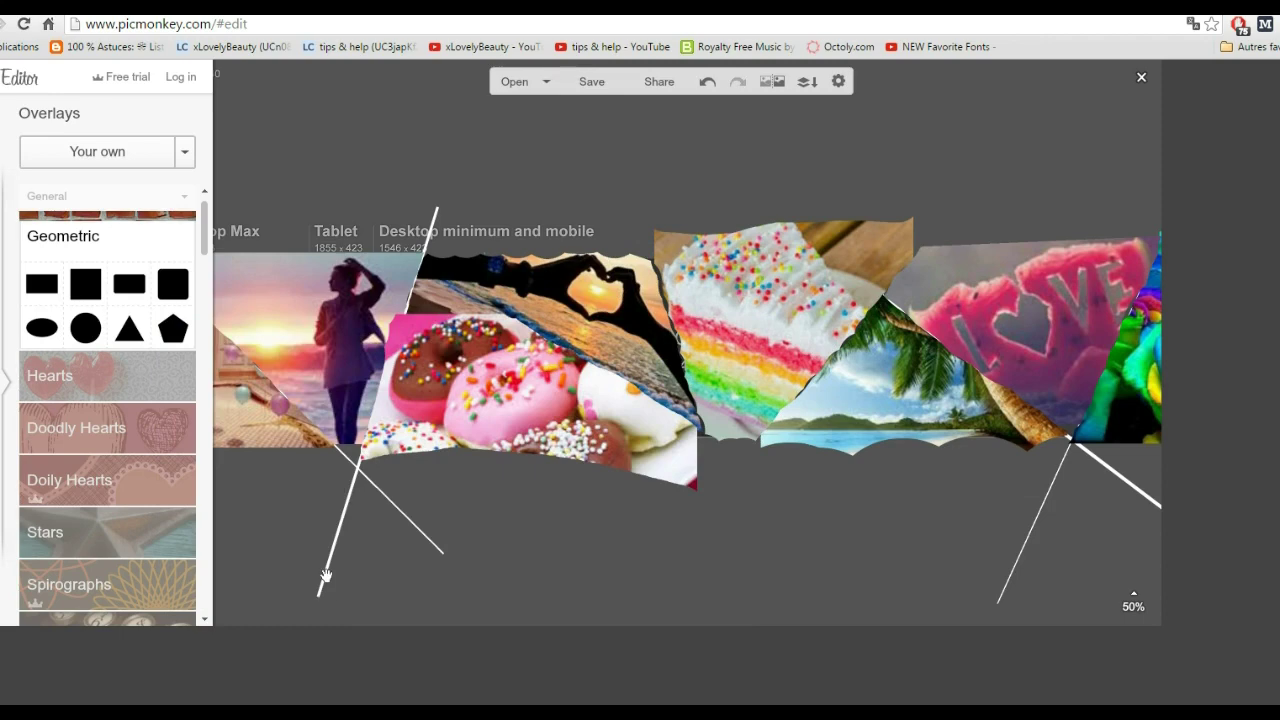
# Delete the two remaining white lines on the left side of the banner
pyautogui.click(508, 540)
pyautogui.press('Delete')
pyautogui.click(404, 502)
pyautogui.press('Delete')
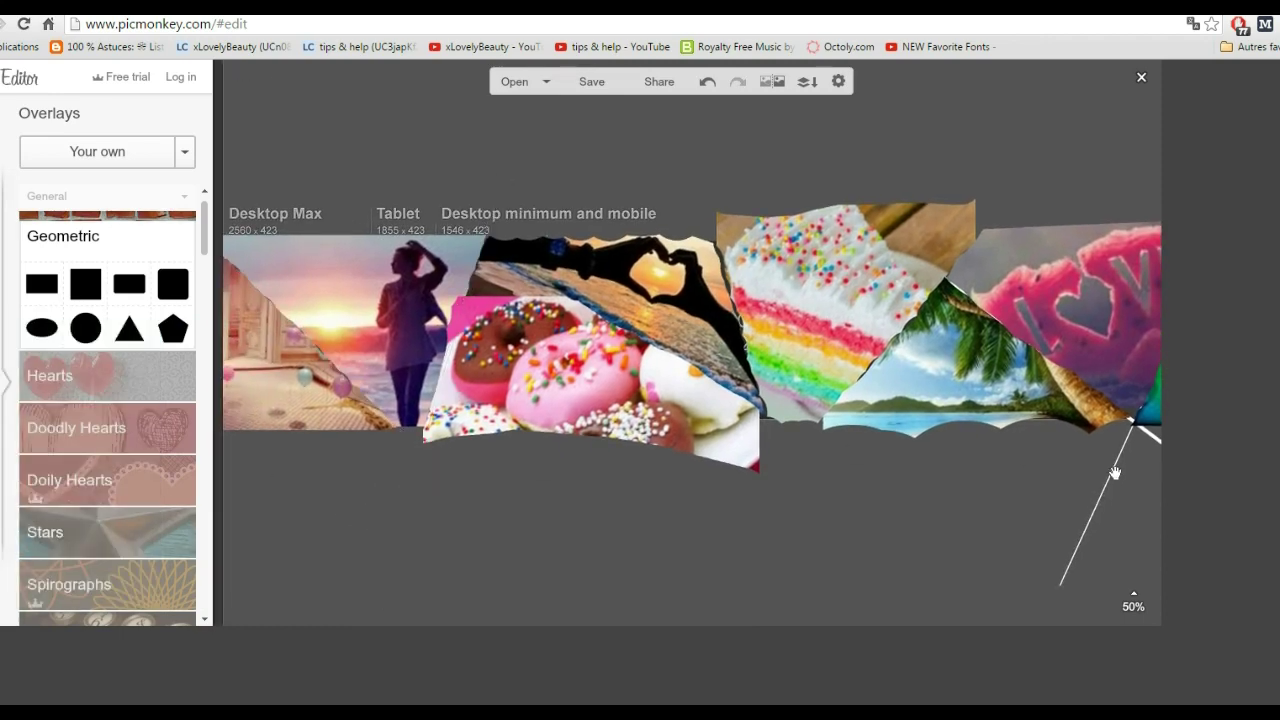
# Delete the two remaining white lines on the right side of the banner
pyautogui.moveTo(1115, 472); pyautogui.dragTo(966, 456)
pyautogui.scroll(1, 1115, 462)
pyautogui.click(1029, 462)
pyautogui.click(24, 546)
pyautogui.click(920, 491)
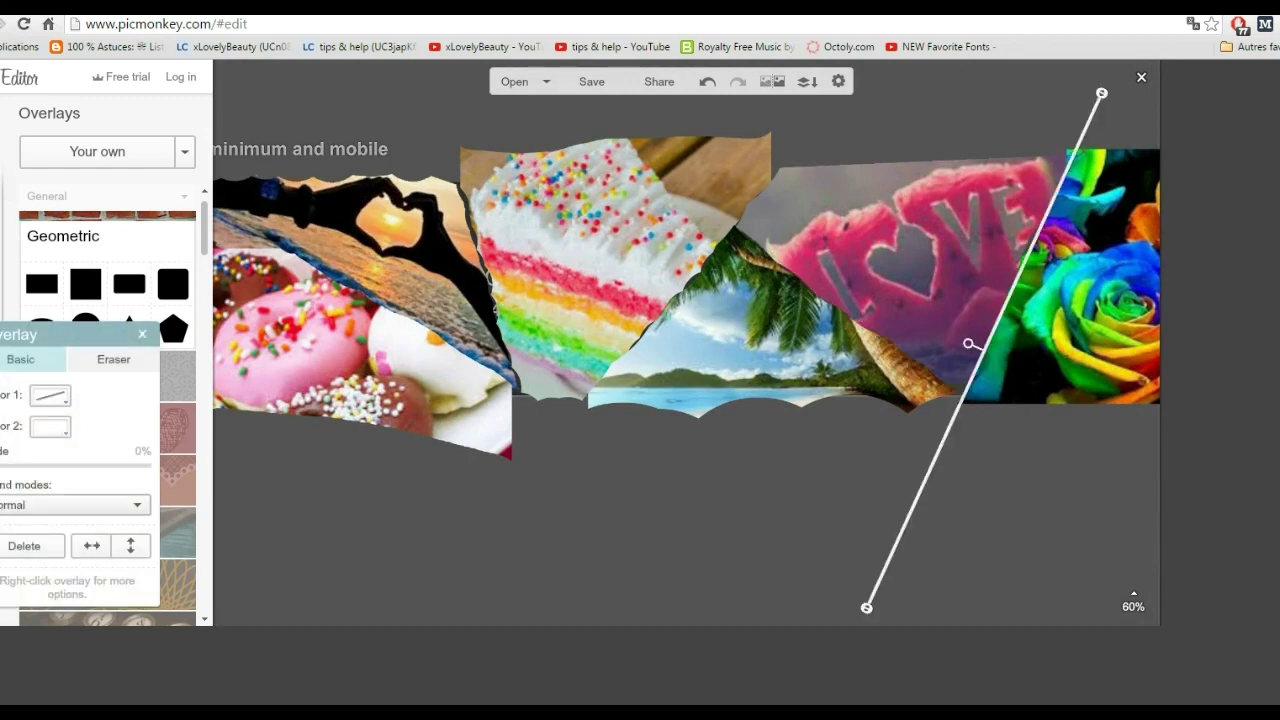
pyautogui.press('Delete')
# Turn the pale yellow rectangle into a steep line along the edge between the woman and donuts photos
pyautogui.scroll(-3, 970, 344)
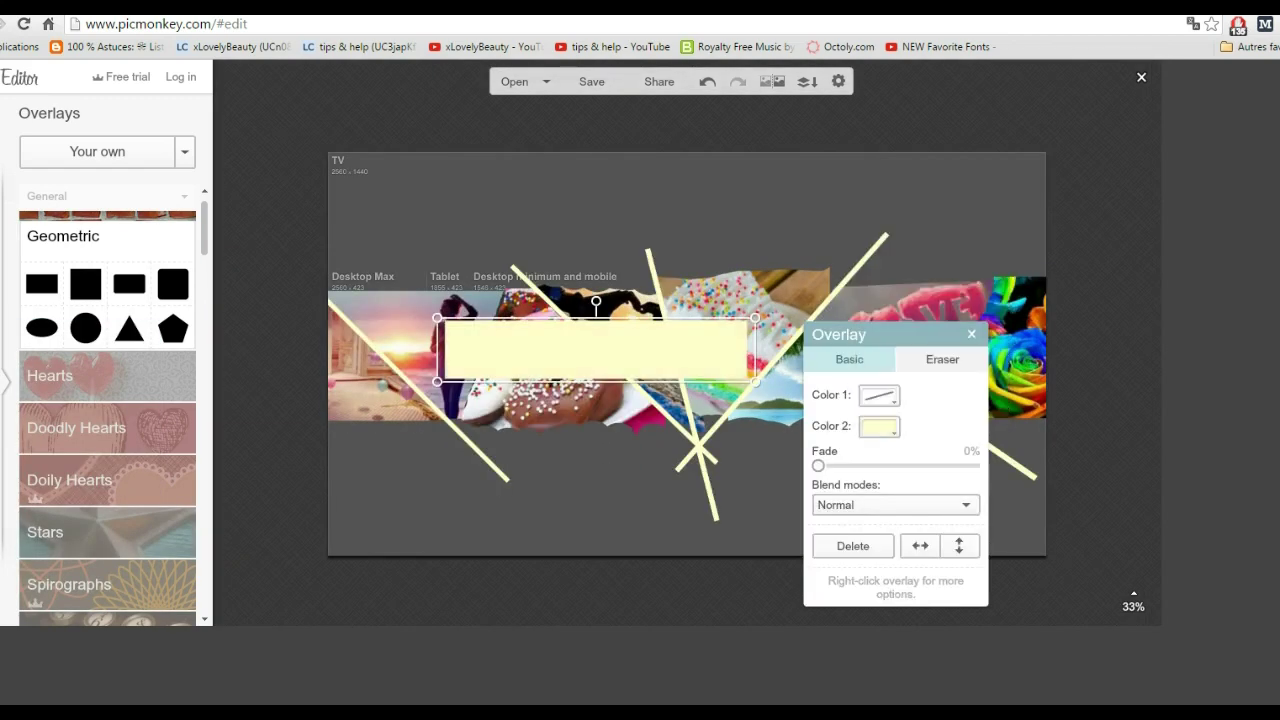
pyautogui.moveTo(634, 324); pyautogui.dragTo(481, 366)
pyautogui.click(270, 330)
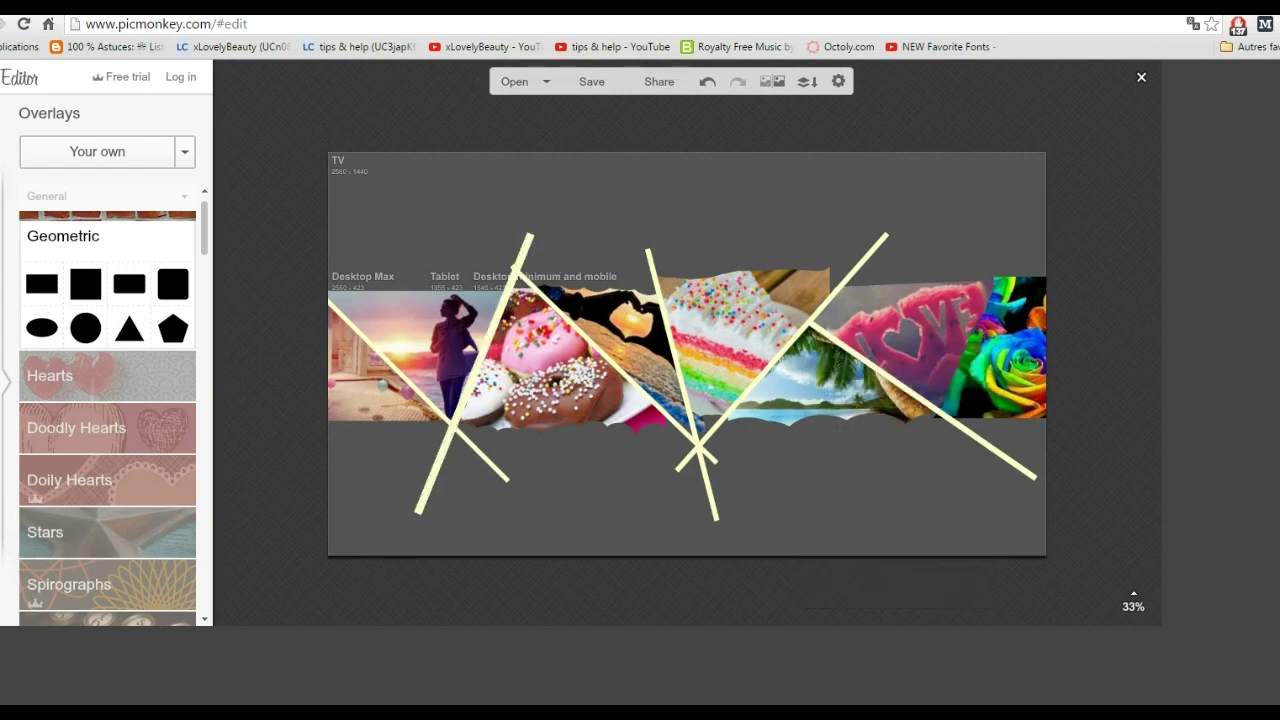
# Add another rectangle to the banner and color it the same pale yellow as the divider lines
pyautogui.click(42, 284)
pyautogui.click(879, 427)
pyautogui.click(1004, 403)
# Fine-tune the position and angle of the steep line so it follows the edge between the woman and donuts photos
pyautogui.scroll(4, 516, 370)
pyautogui.click(452, 312)
pyautogui.moveTo(443, 310); pyautogui.dragTo(449, 311)
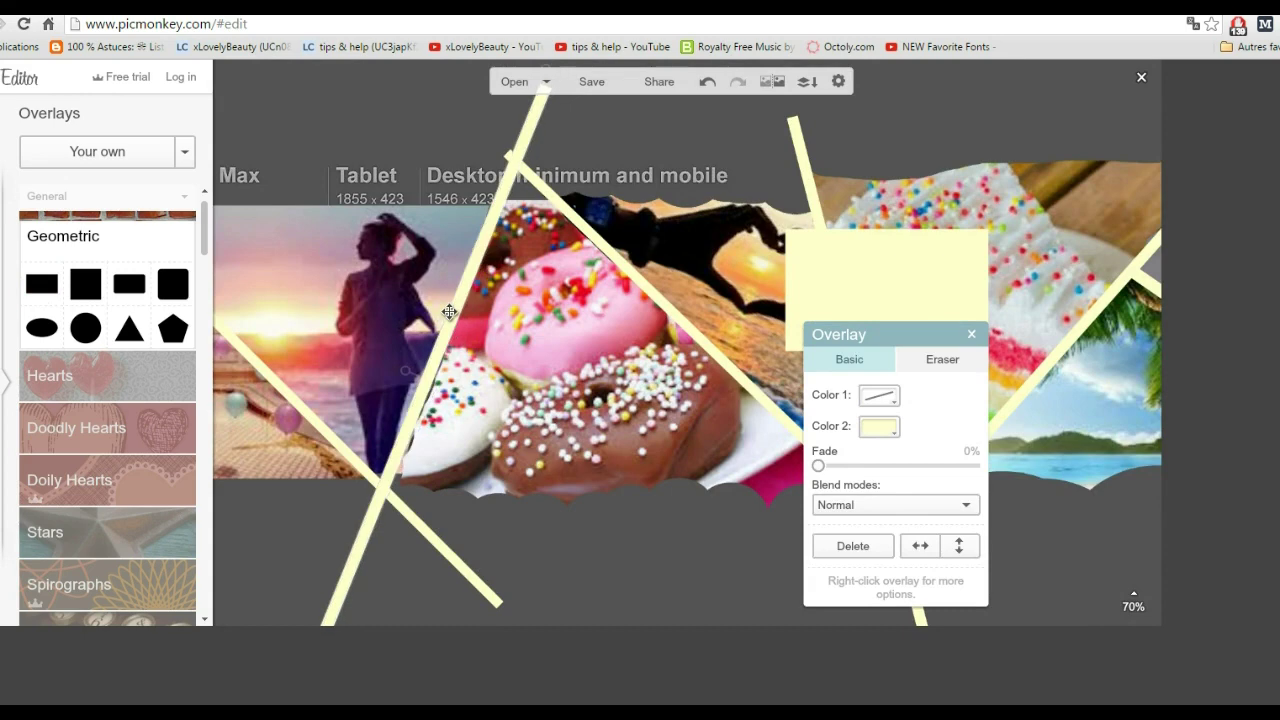
pyautogui.moveTo(405, 372); pyautogui.dragTo(407, 369)
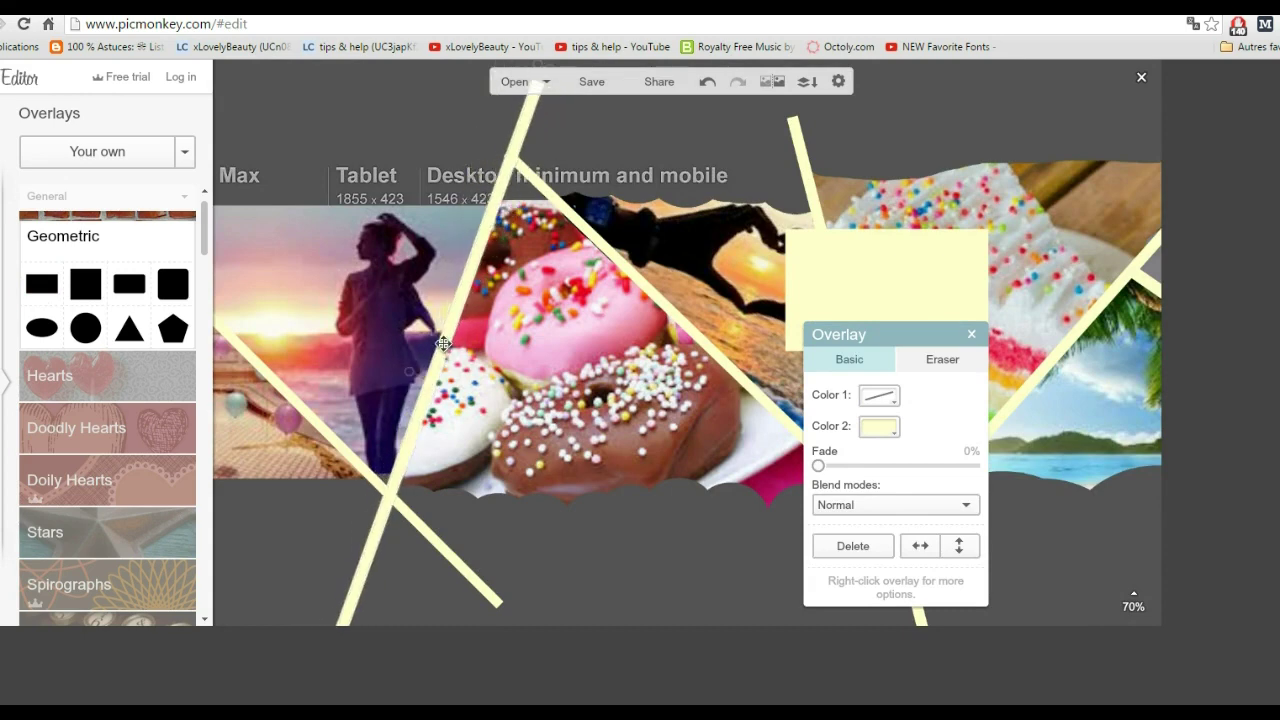
# Reshape the pale yellow rectangle into a long, thin horizontal bar across the photos
pyautogui.scroll(-4, 777, 366)
pyautogui.click(716, 340)
pyautogui.moveTo(731, 337); pyautogui.dragTo(828, 338)
pyautogui.moveTo(740, 310); pyautogui.dragTo(740, 350)
pyautogui.moveTo(651, 355); pyautogui.dragTo(524, 355)
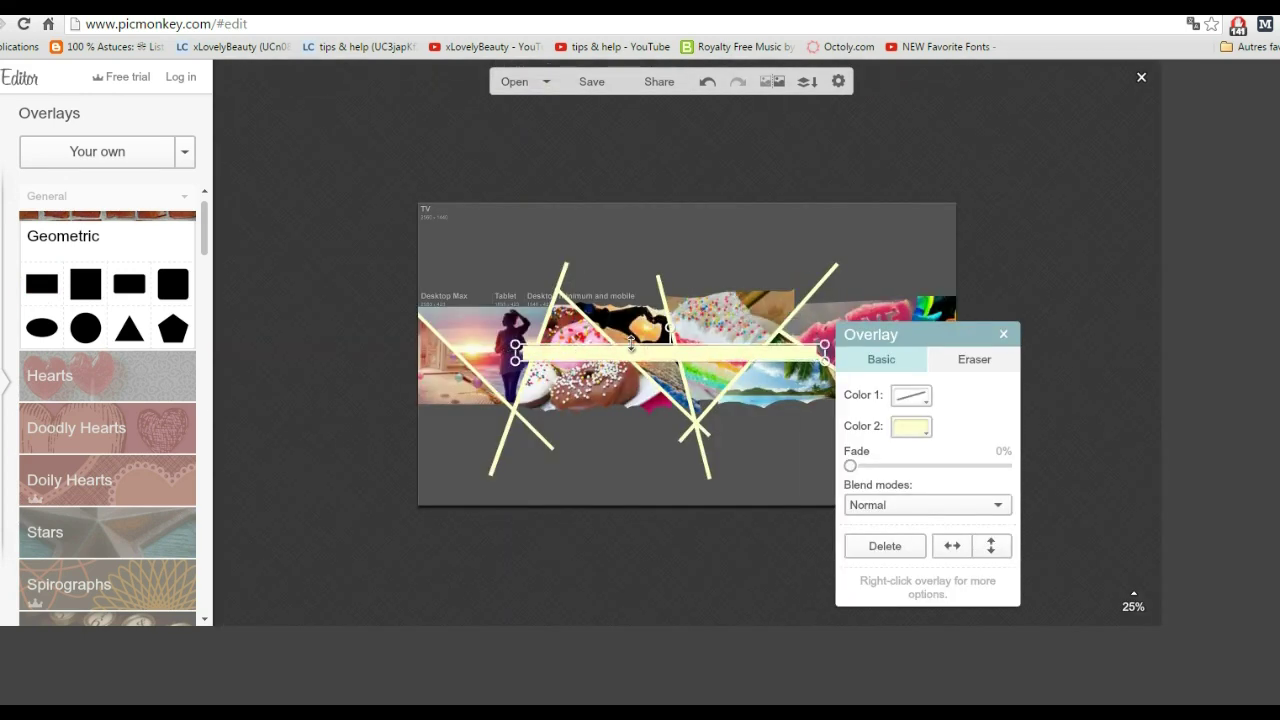
# Thin the pale yellow bar and tilt it into a steep line along the edge between the LOVE and rainbow rose photos
pyautogui.scroll(3, 661, 355)
pyautogui.moveTo(691, 345); pyautogui.dragTo(1134, 376)
pyautogui.moveTo(1049, 535); pyautogui.dragTo(949, 577)
pyautogui.click(1034, 421)
pyautogui.moveTo(1018, 413); pyautogui.dragTo(1020, 412)
pyautogui.scroll(2, 1018, 414)
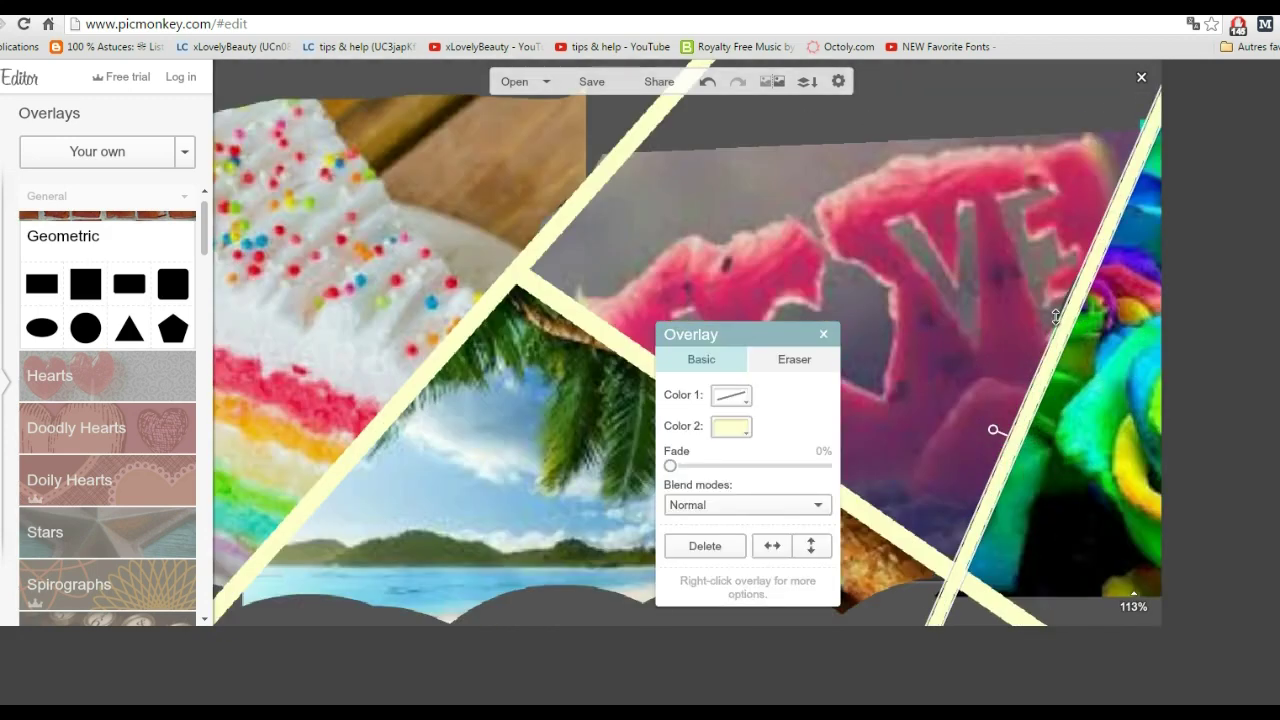
pyautogui.scroll(-4, 1018, 414)
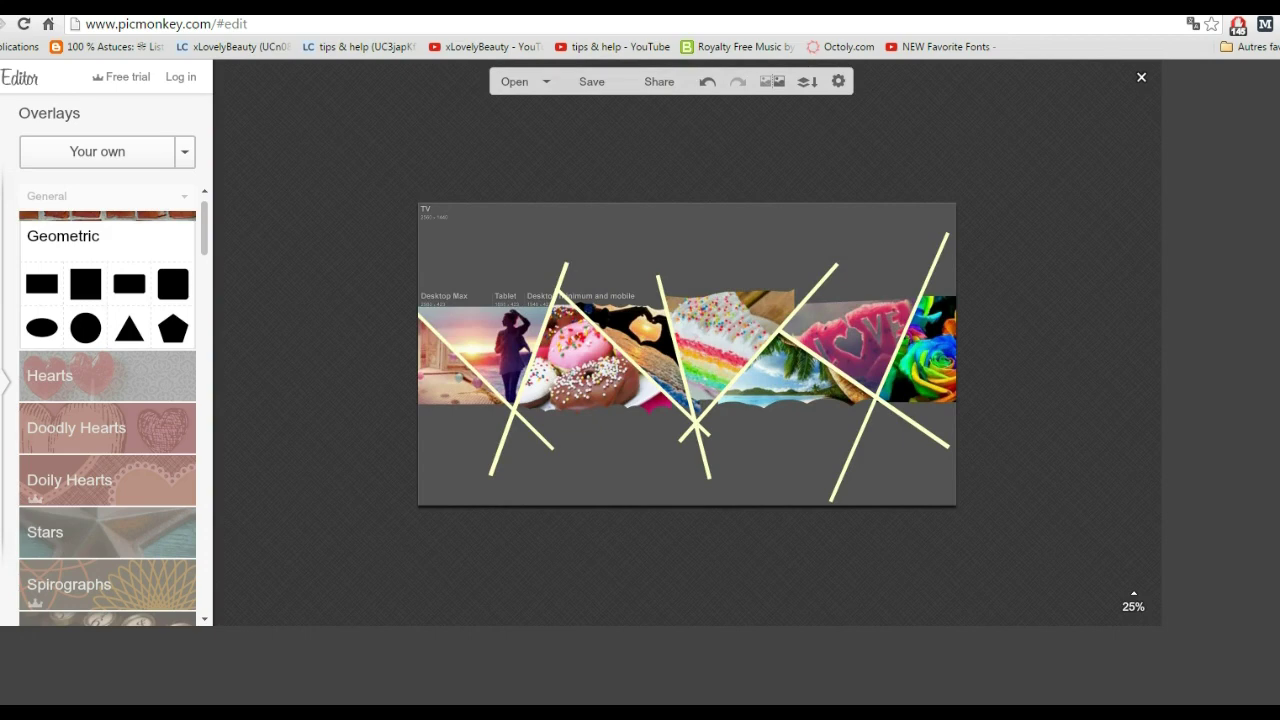
pyautogui.scroll(1, 687, 354)
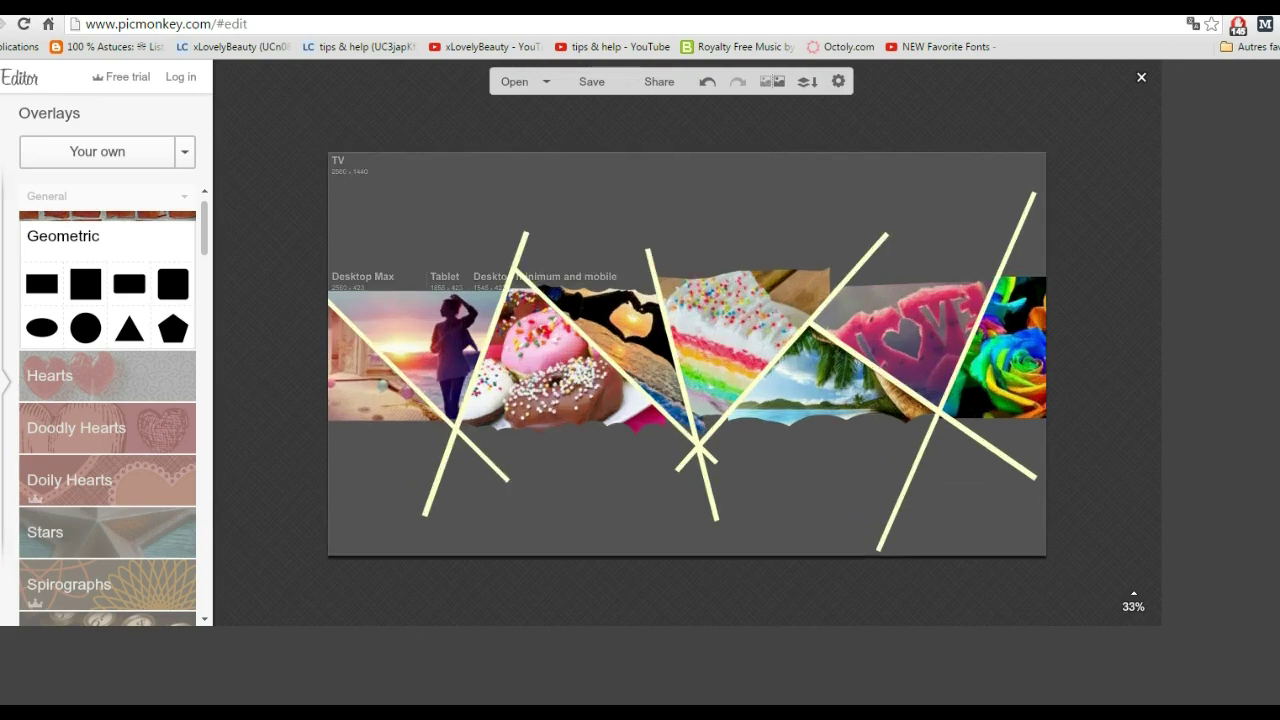
pyautogui.click(129, 284)
pyautogui.moveTo(760, 170); pyautogui.dragTo(304, 409)
pyautogui.press('Delete')
# Add a rounded rectangle across the middle of the banner, color it greyish brown and set its fade to 29%
pyautogui.click(129, 284)
pyautogui.moveTo(614, 380); pyautogui.dragTo(363, 397)
pyautogui.click(304, 503)
pyautogui.click(294, 488)
pyautogui.moveTo(583, 359); pyautogui.dragTo(697, 364)
pyautogui.moveTo(243, 542); pyautogui.dragTo(289, 542)
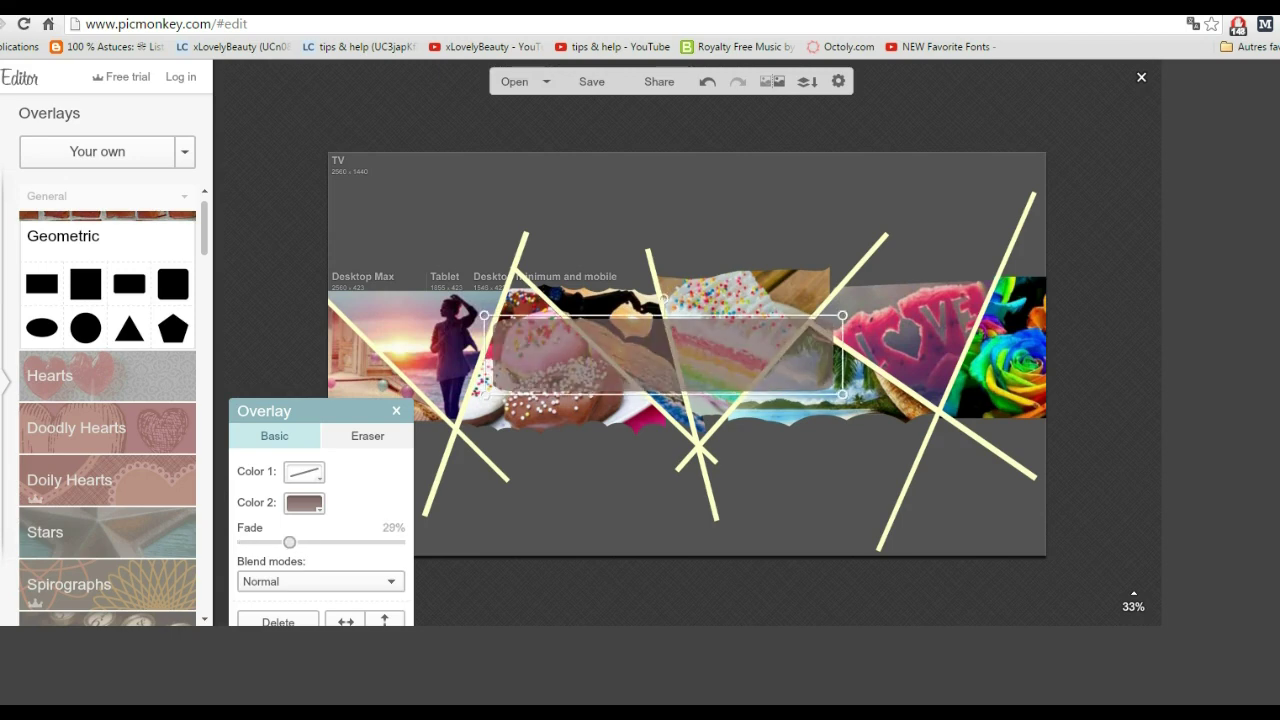
# Recolor the rounded rectangle to a near-black shade, widen it and shift it back over the banner's center
pyautogui.click(304, 503)
pyautogui.click(303, 452)
pyautogui.moveTo(842, 394); pyautogui.dragTo(872, 392)
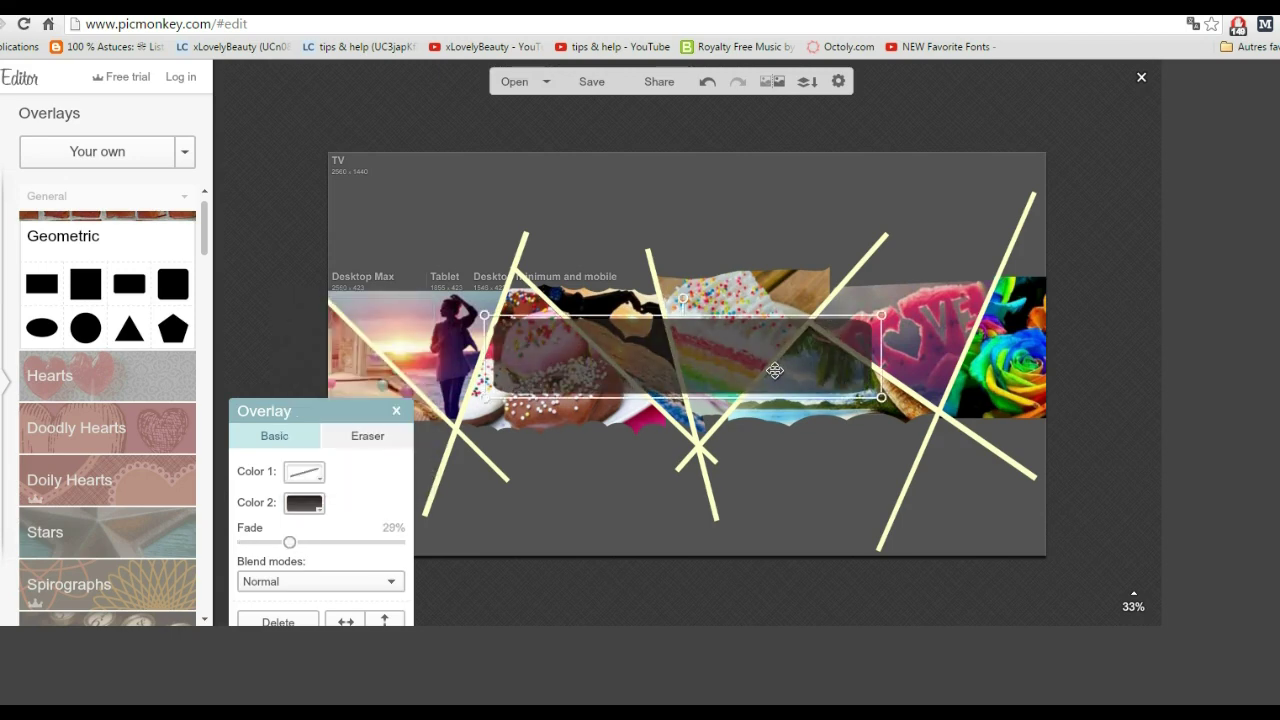
pyautogui.moveTo(777, 371); pyautogui.dragTo(753, 367)
# Add the text "Tips & Help" in Amatic Small Caps and enlarge it over the dark rounded rectangle
pyautogui.click(1, 342)
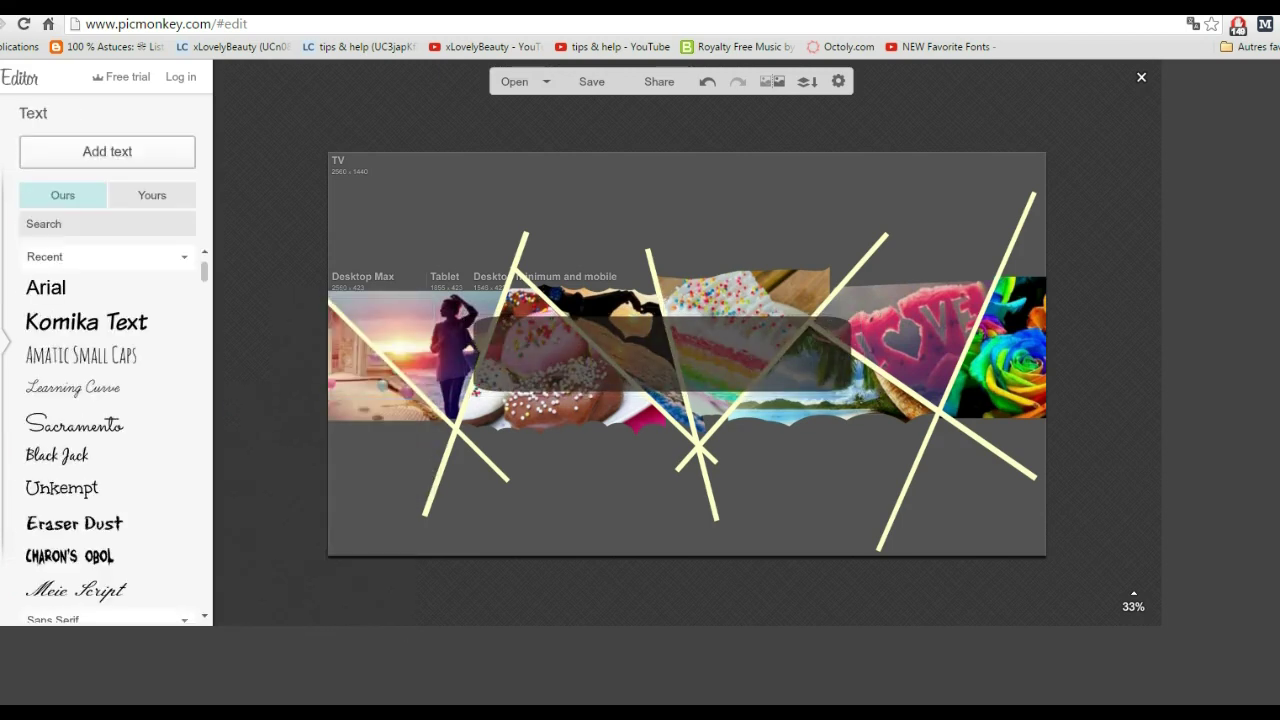
pyautogui.click(80, 355)
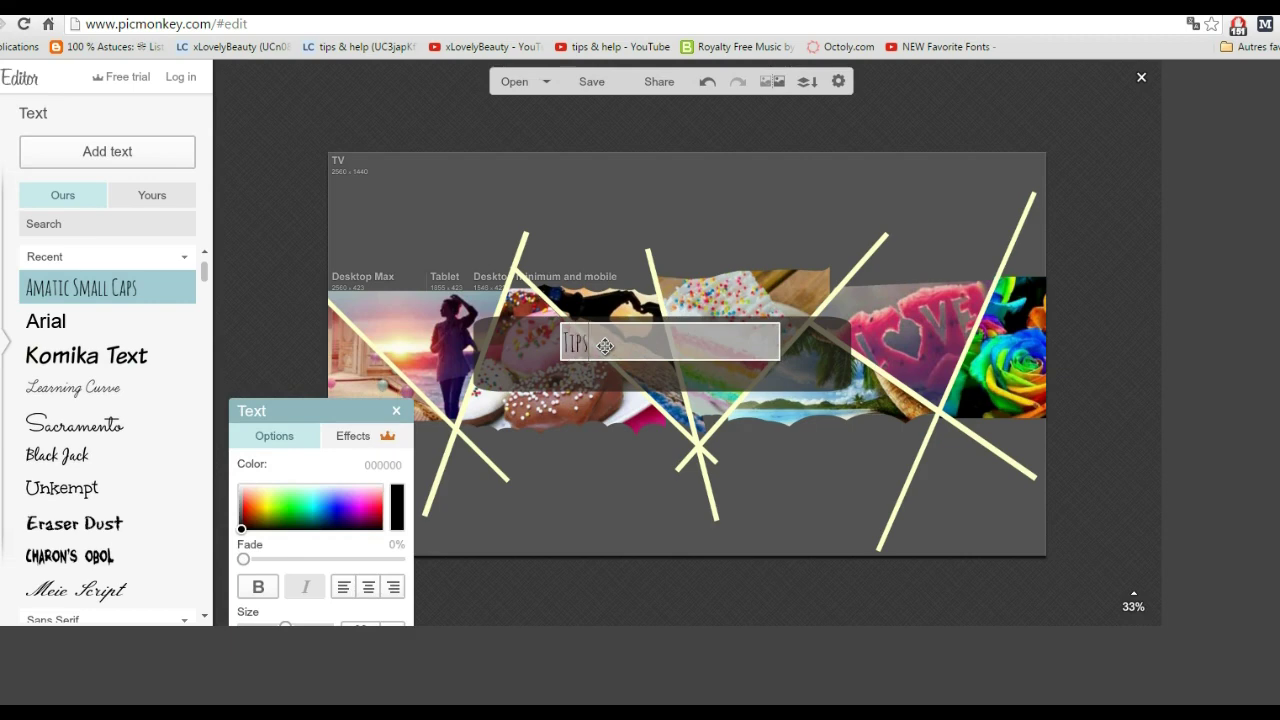
pyautogui.click(824, 524)
pyautogui.moveTo(640, 360); pyautogui.dragTo(771, 399)
pyautogui.moveTo(723, 362); pyautogui.dragTo(757, 380)
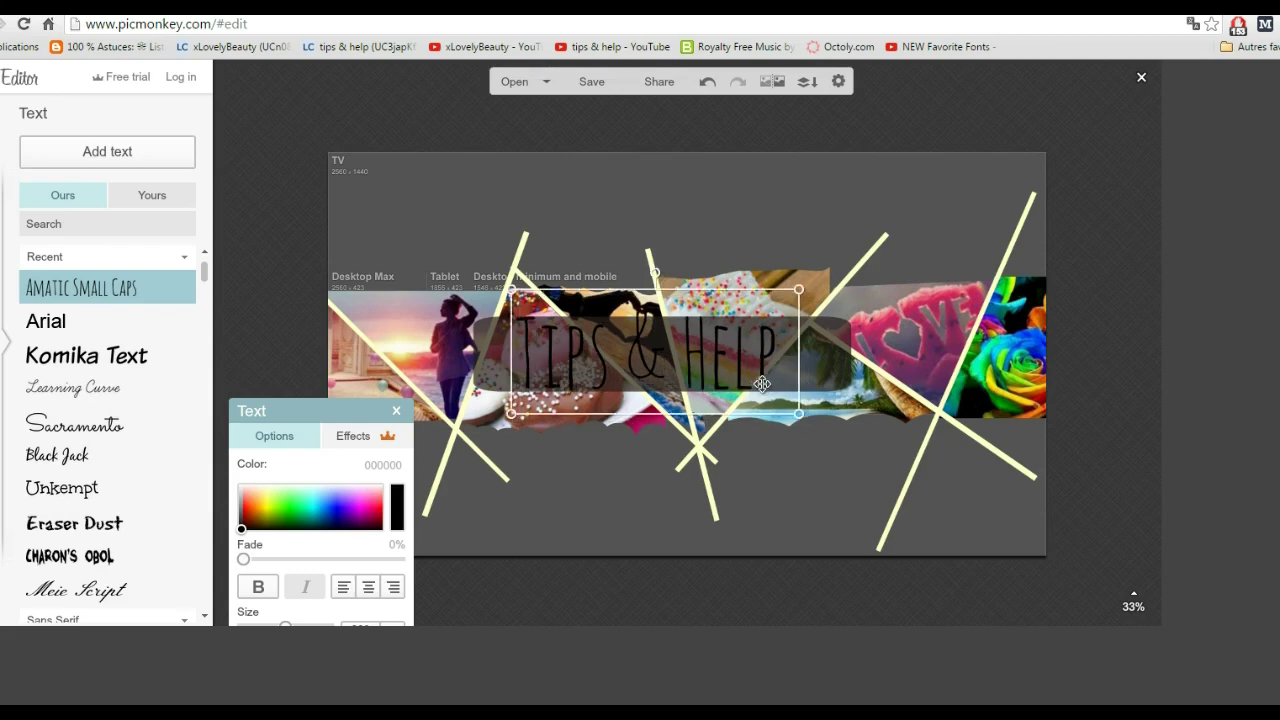
# Restyle the title in off-white fefcff with the AR CENA font, fit it on one line in the rectangle, and set its fade to 20%
pyautogui.click(352, 485)
pyautogui.moveTo(511, 289); pyautogui.dragTo(541, 298)
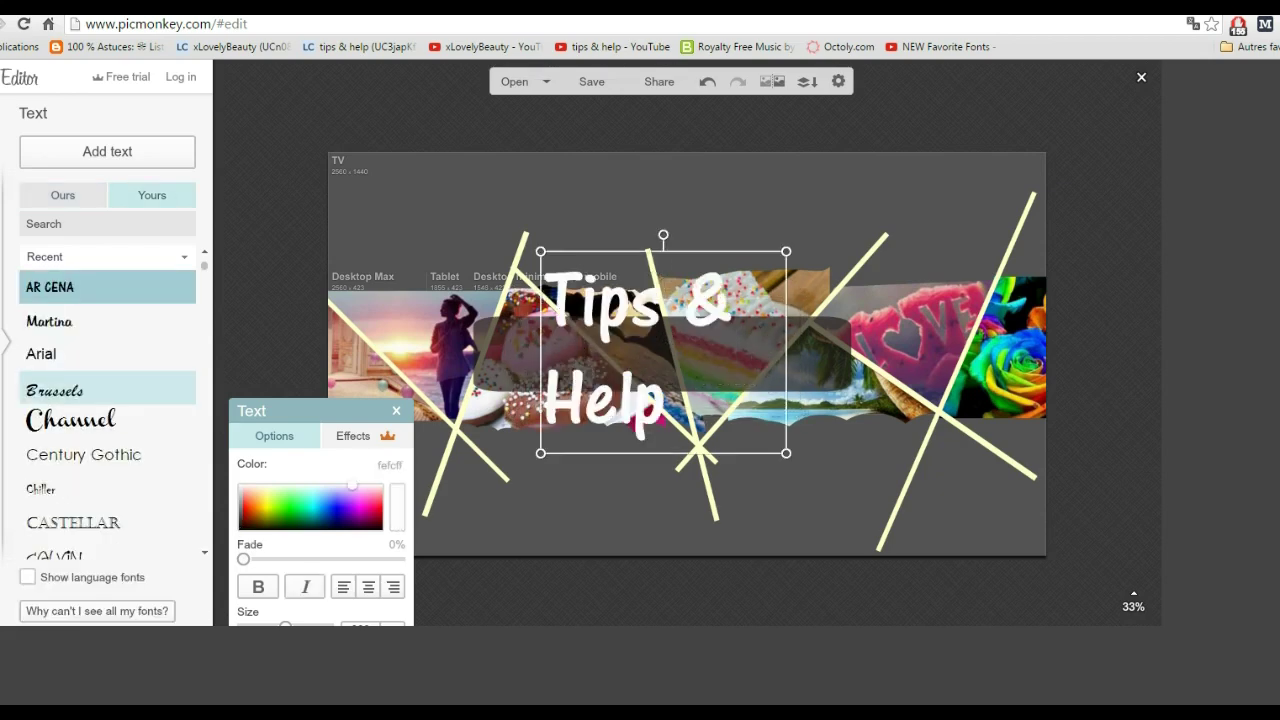
pyautogui.moveTo(543, 354); pyautogui.dragTo(497, 354)
pyautogui.moveTo(611, 360); pyautogui.dragTo(661, 356)
pyautogui.moveTo(243, 559); pyautogui.dragTo(273, 559)
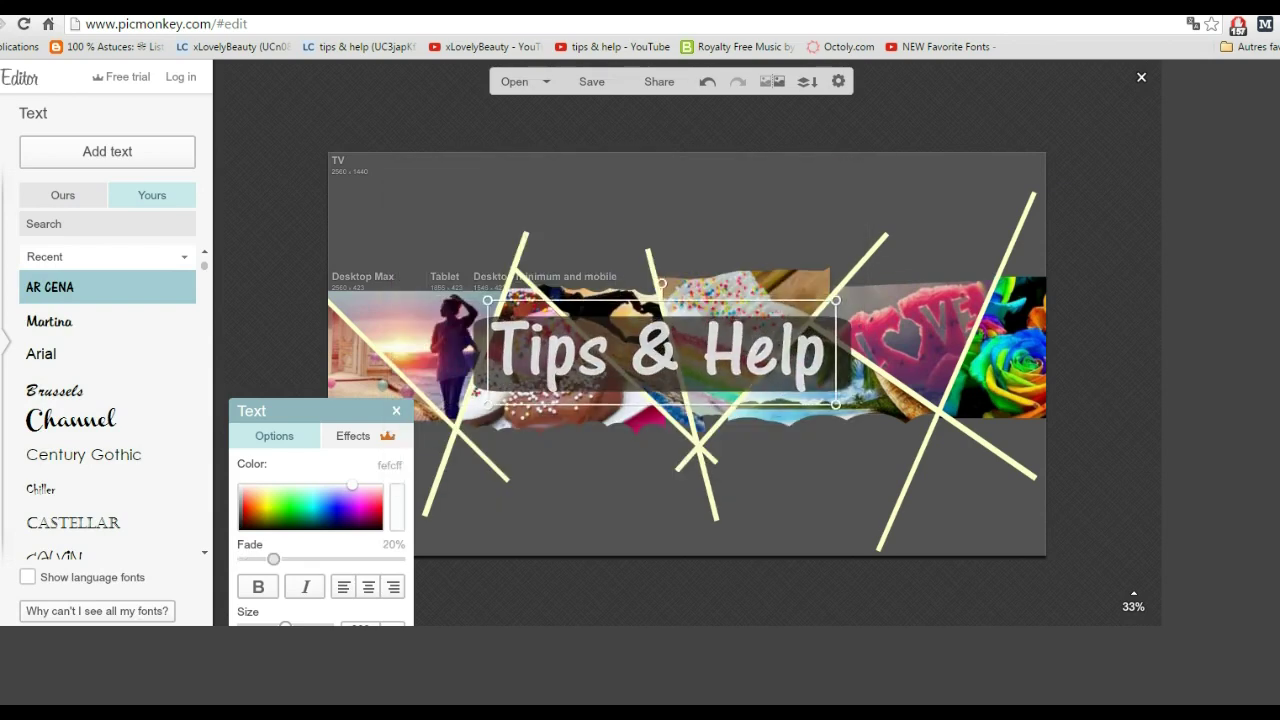
# Flatten all layers and paint over the areas above and below the photo strip with the Draw effect
pyautogui.click(807, 82)
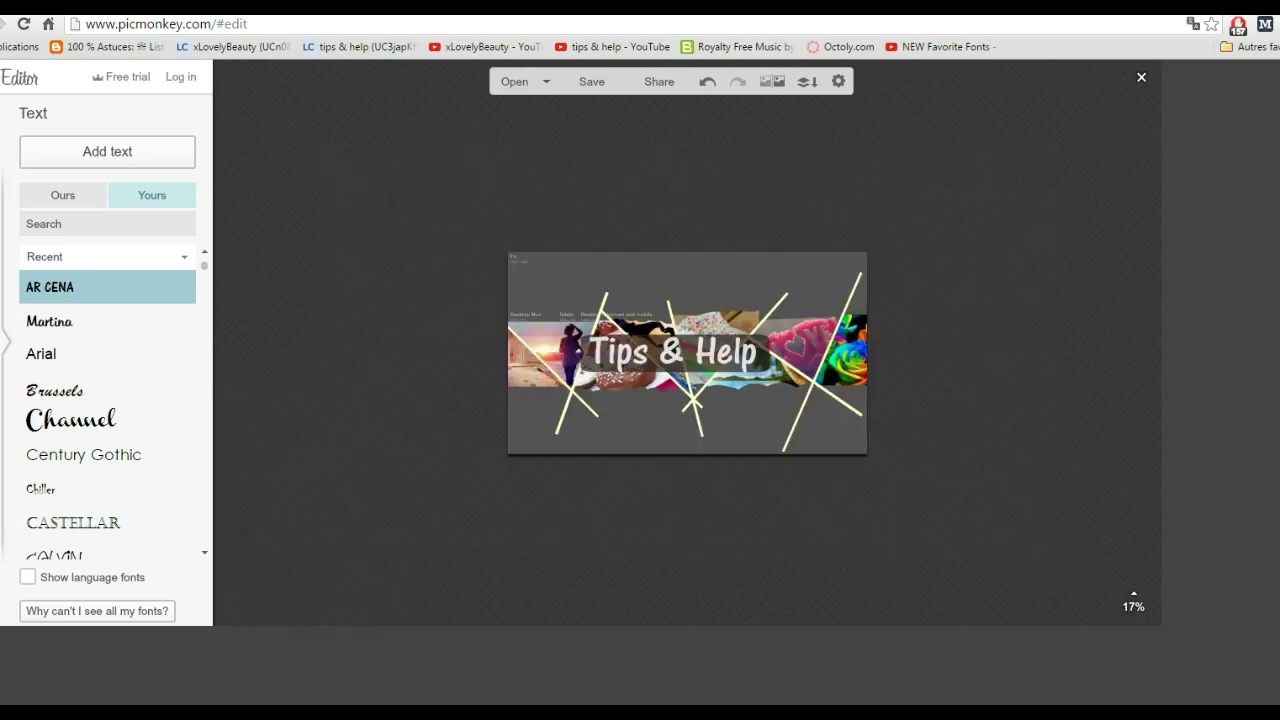
pyautogui.click(3, 260)
pyautogui.scroll(-10, 107, 400)
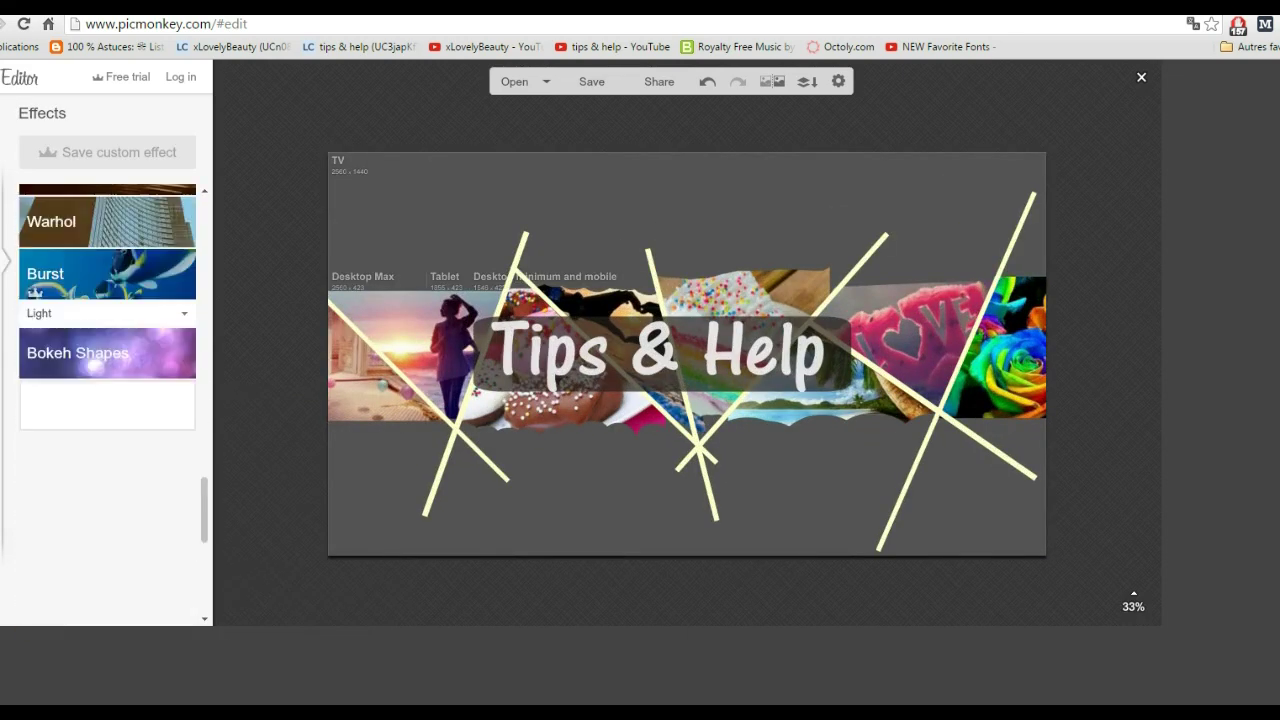
pyautogui.click(60, 252)
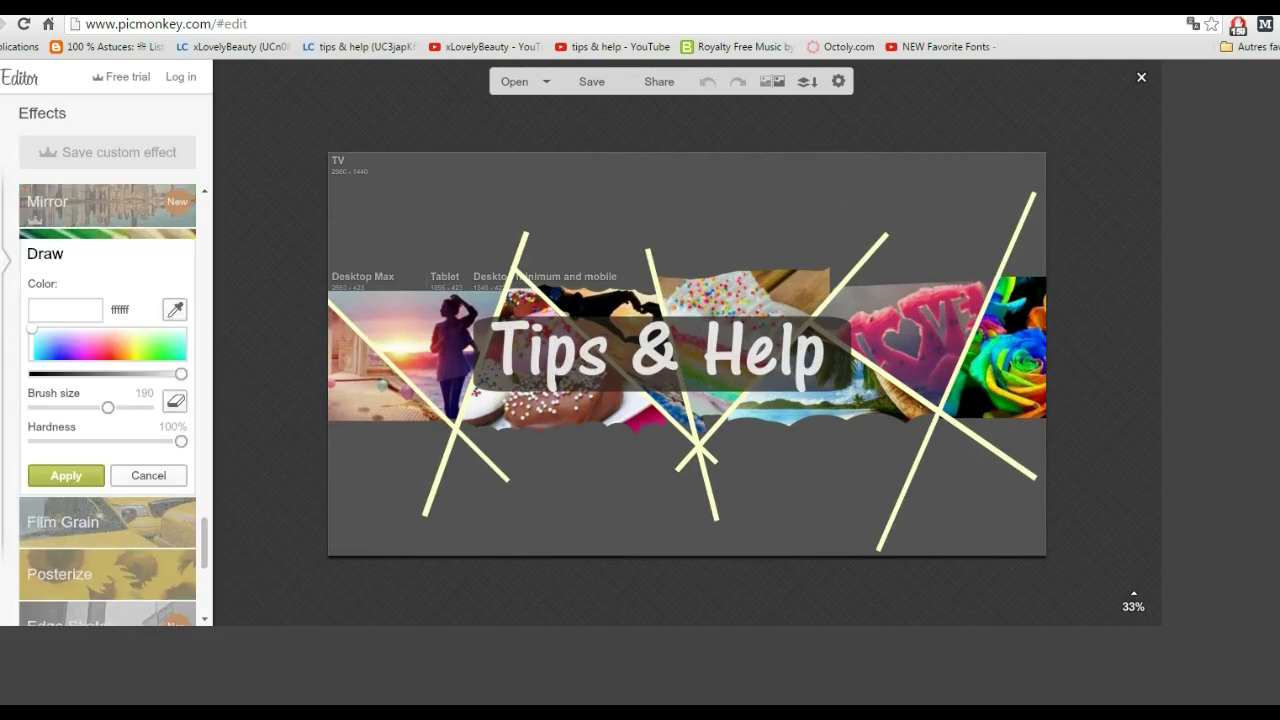
pyautogui.moveTo(351, 305)
pyautogui.mouseDown()
pyautogui.moveTo(365, 230)
pyautogui.moveTo(573, 190)
pyautogui.mouseUp()
pyautogui.moveTo(710, 215)
pyautogui.mouseDown()
pyautogui.moveTo(990, 225)
pyautogui.moveTo(1128, 286)
pyautogui.mouseUp()
pyautogui.moveTo(360, 485)
pyautogui.mouseDown()
pyautogui.moveTo(337, 500)
pyautogui.moveTo(871, 486)
pyautogui.moveTo(1057, 514)
pyautogui.mouseUp()
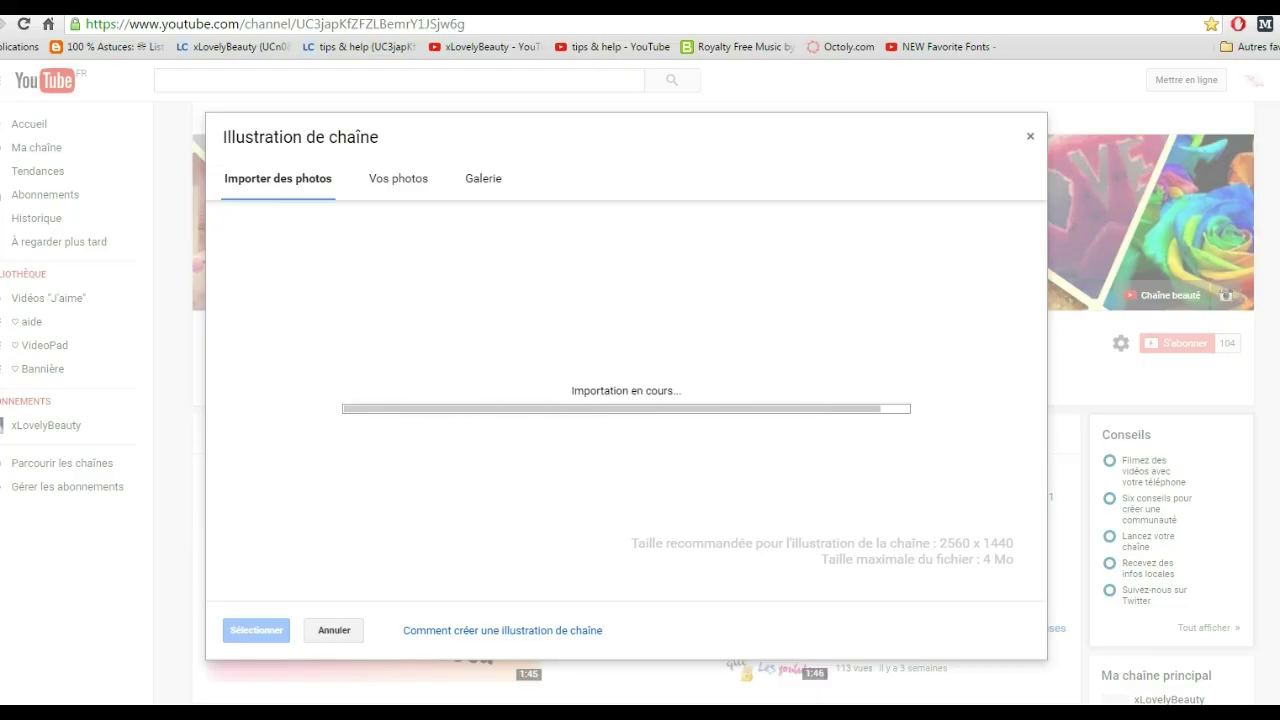
# In YouTube, apply the uploaded banner image as the channel art
pyautogui.click(256, 630)
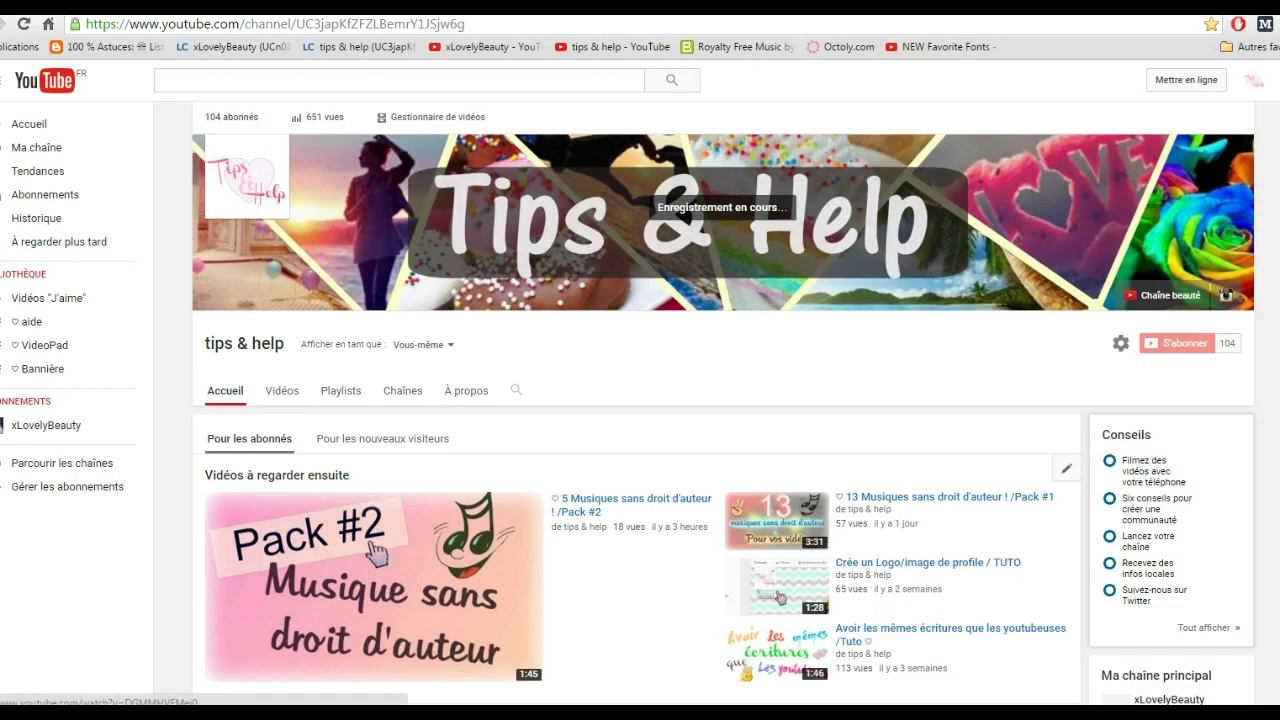